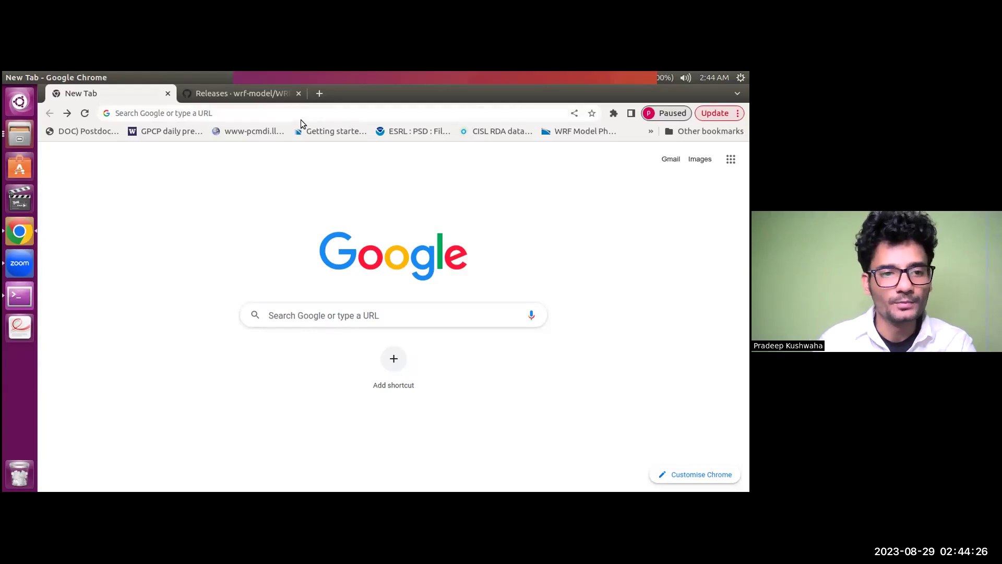
Search Google for 'WRF' from the Chrome address bar
left_click(221, 115)
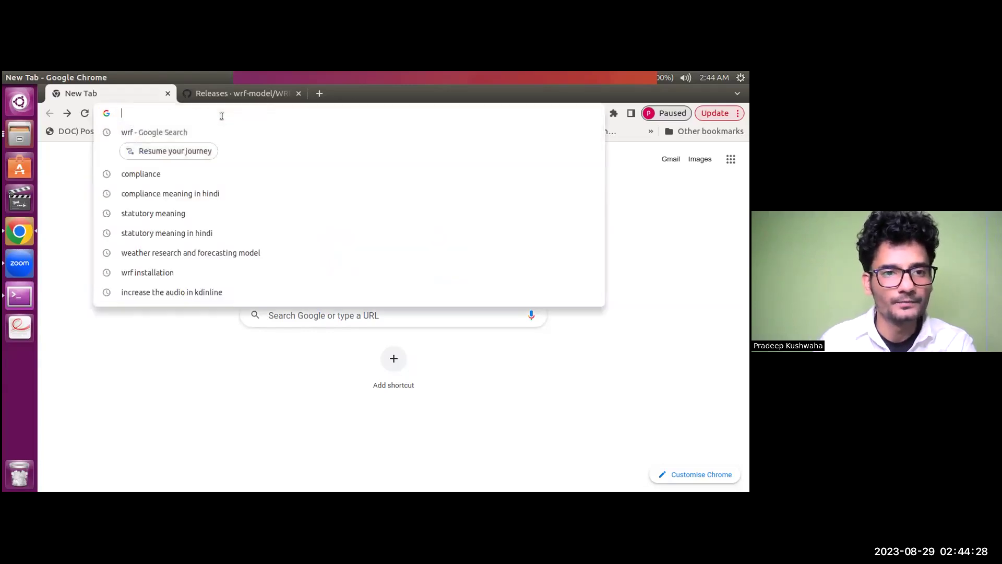
type("WRF")
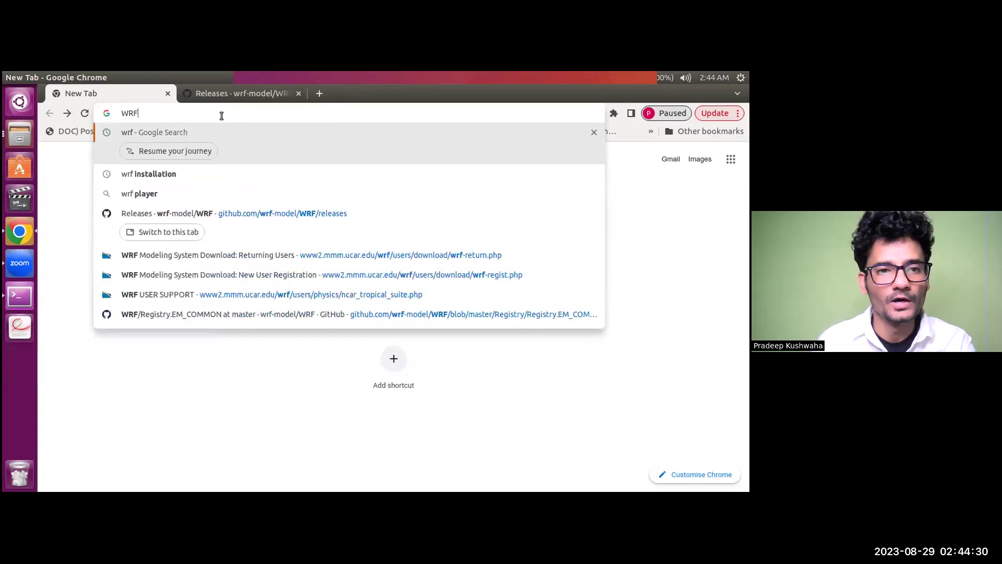
key("Return")
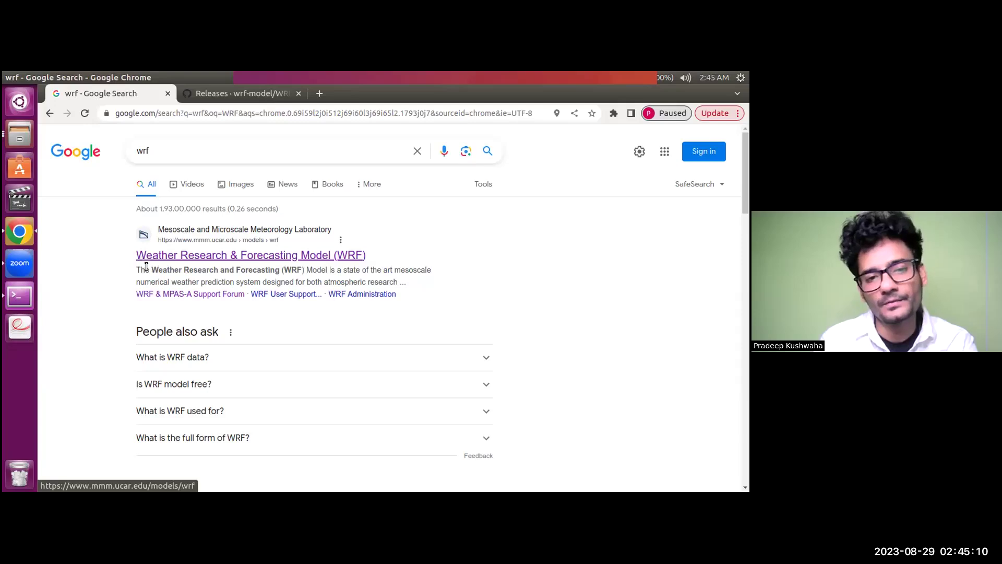
Open the NCAR MMM WRF model page and scroll down to the Downloads section
left_click(227, 256)
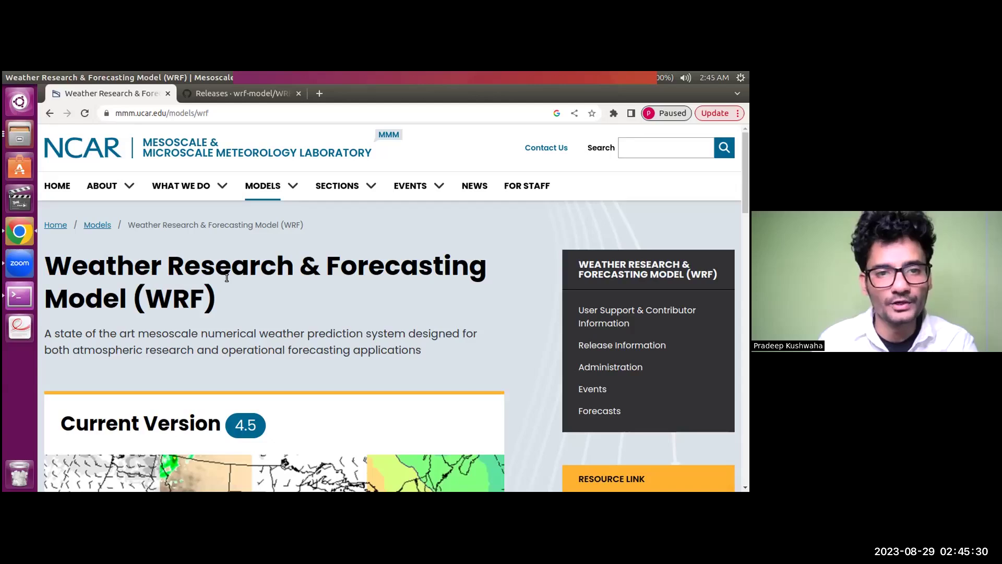
scroll(226, 278, "down", 1)
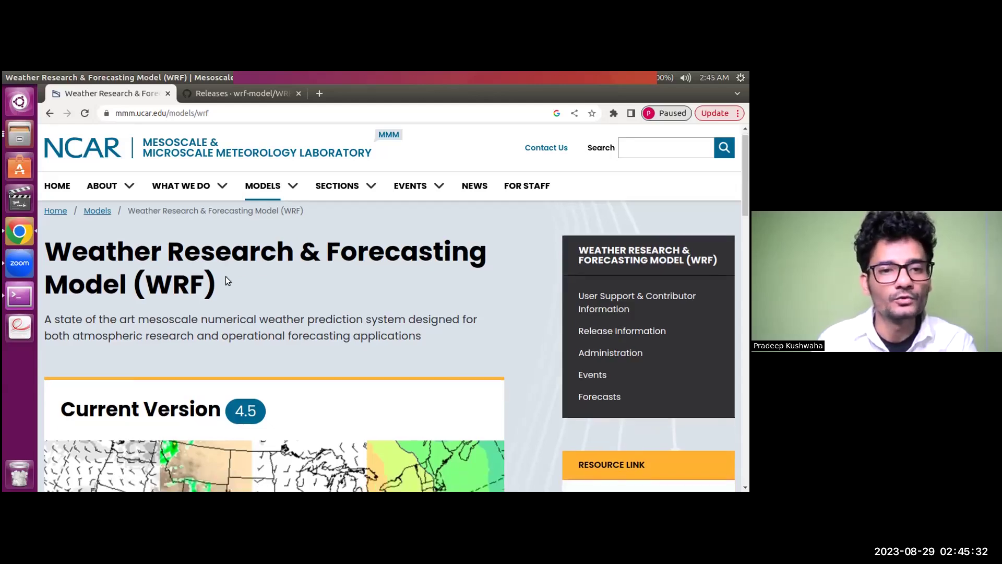
scroll(227, 280, "down", 5)
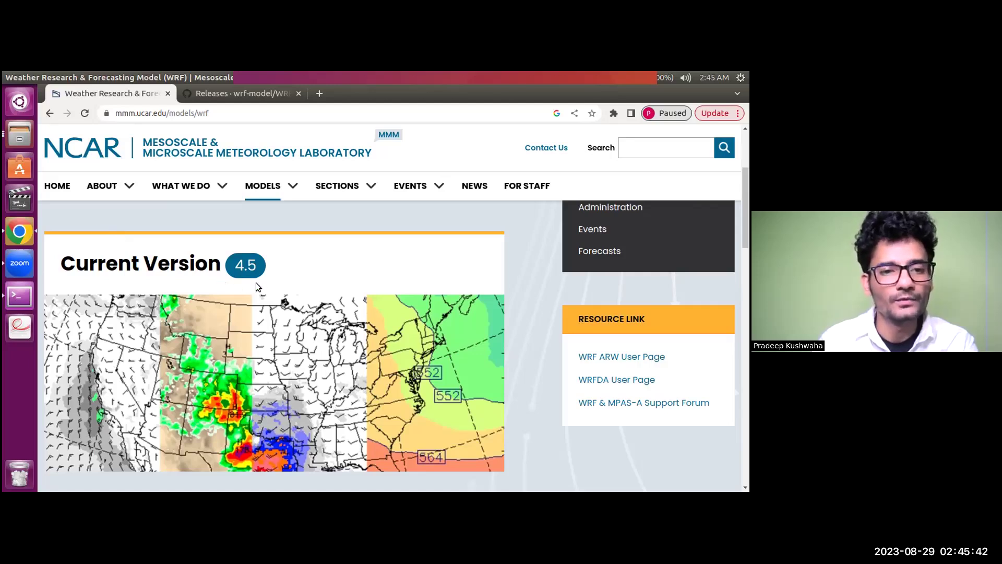
scroll(175, 287, "down", 5)
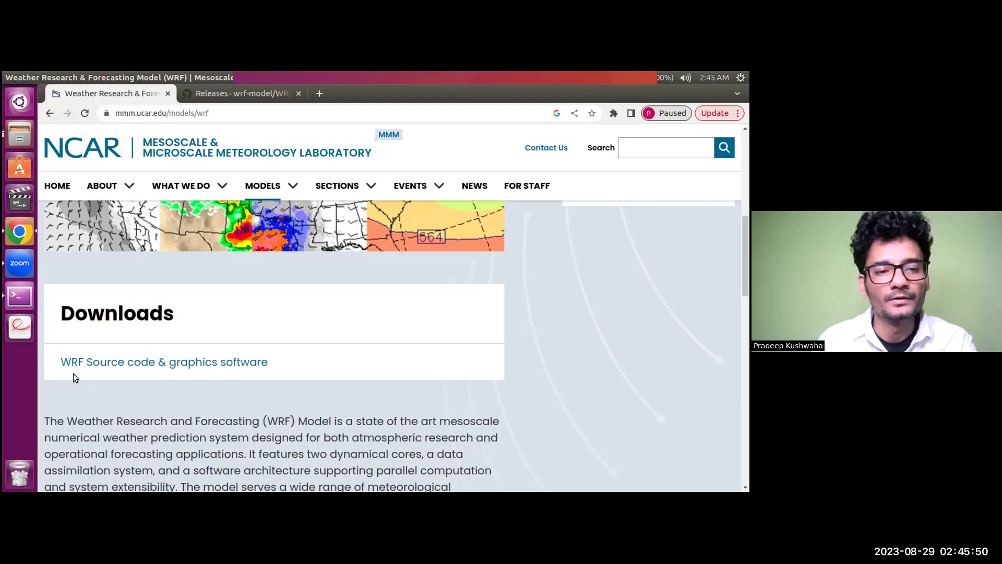
scroll(84, 371, "down", 1)
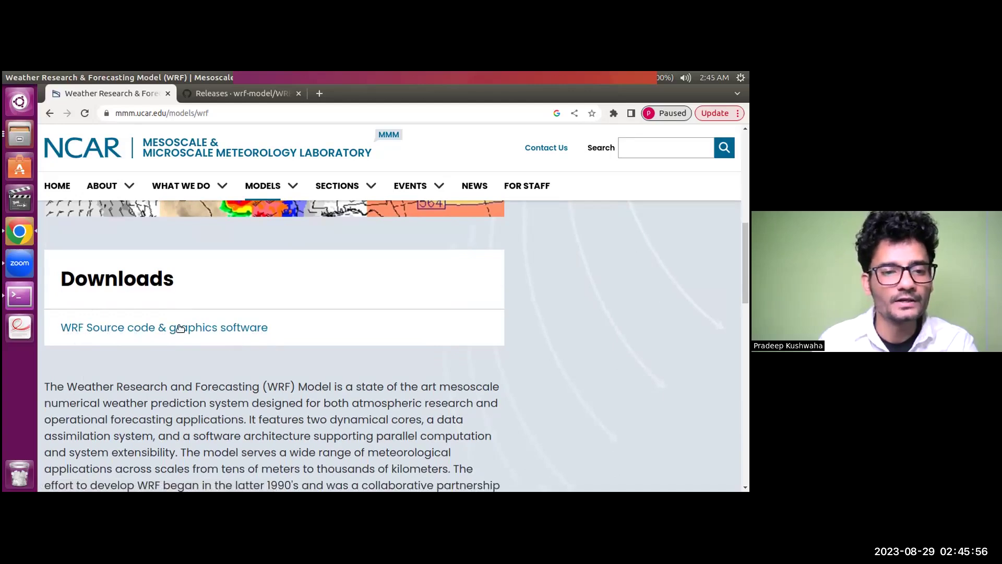
Open the WRF source code & graphics software downloads, read the Public Domain Notice, and come back
left_click(141, 329)
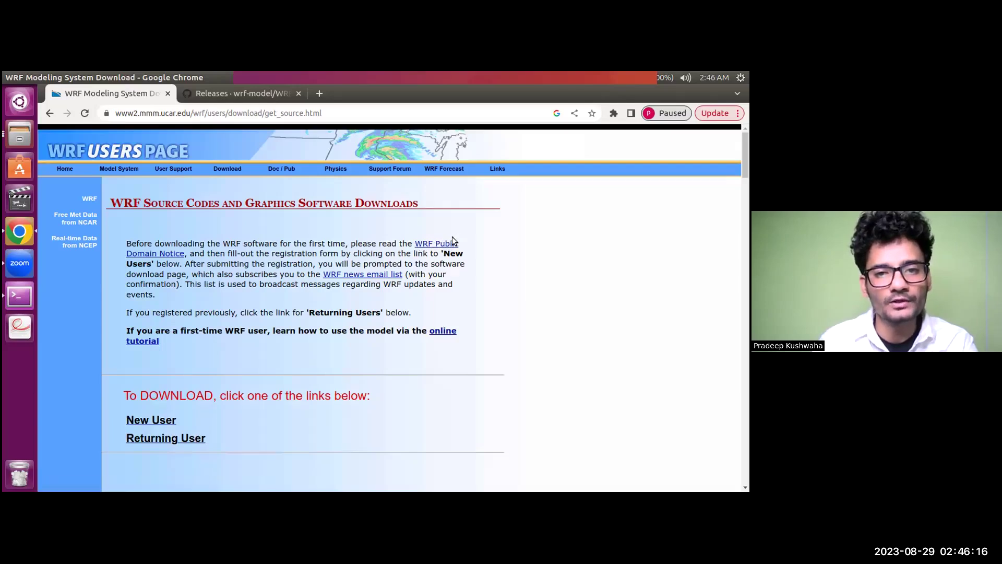
left_click(437, 244)
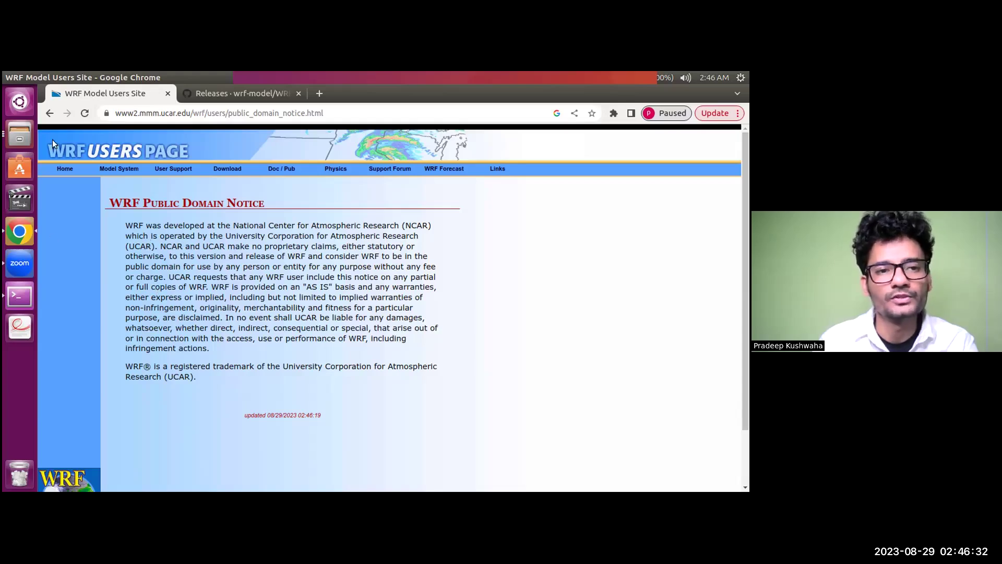
left_click(47, 115)
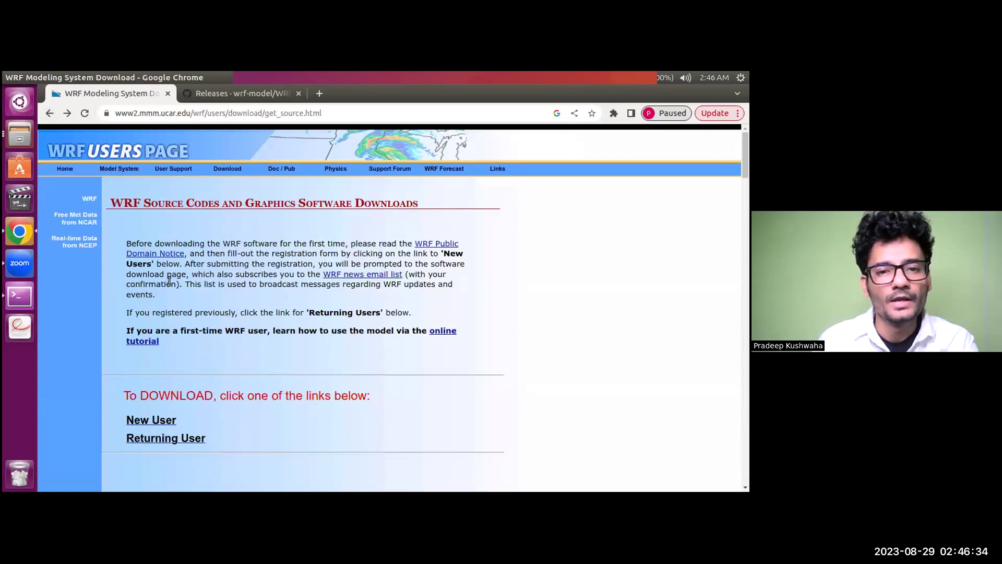
scroll(193, 292, "down", 3)
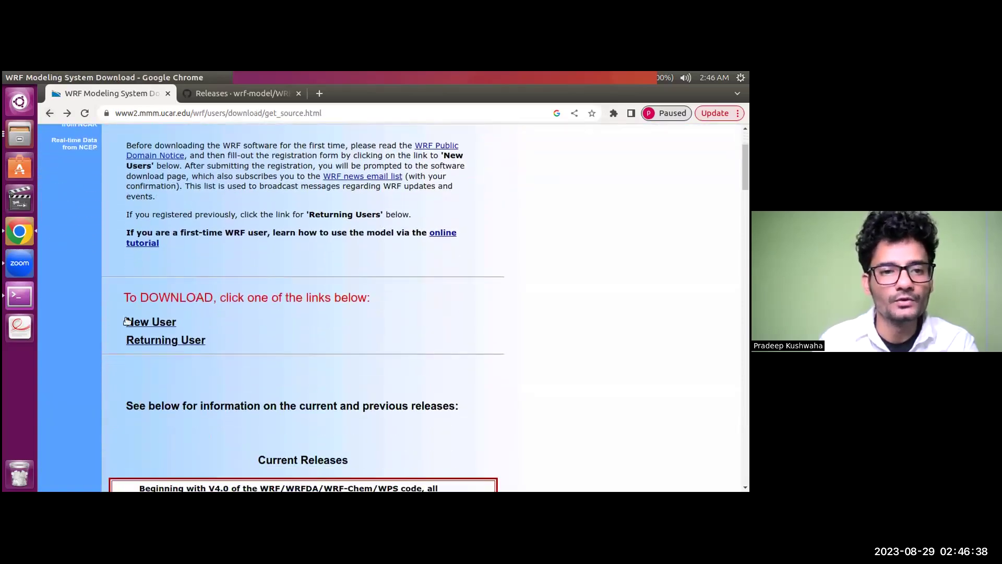
left_click(154, 321)
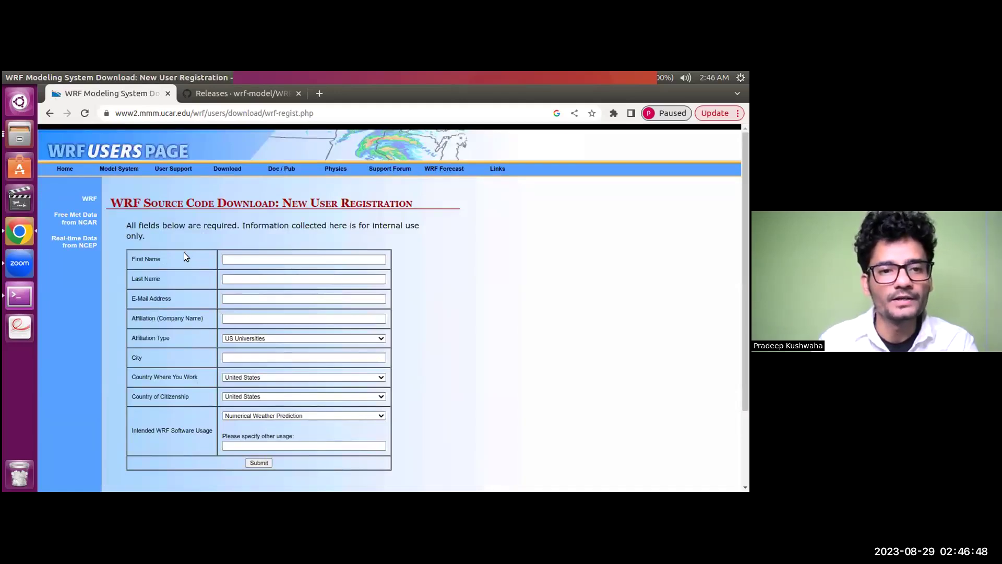
scroll(209, 258, "down", 1)
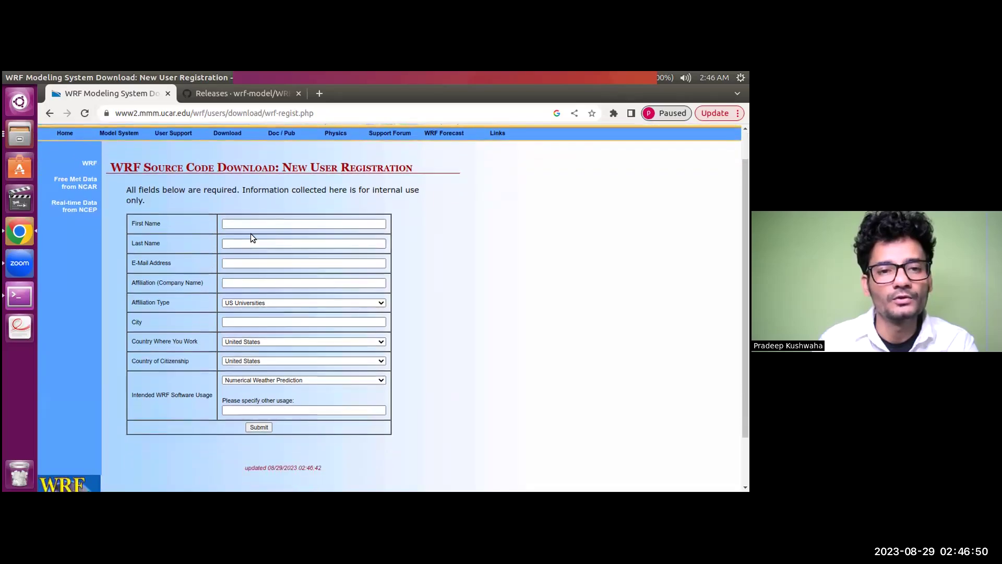
scroll(251, 250, "down", 1)
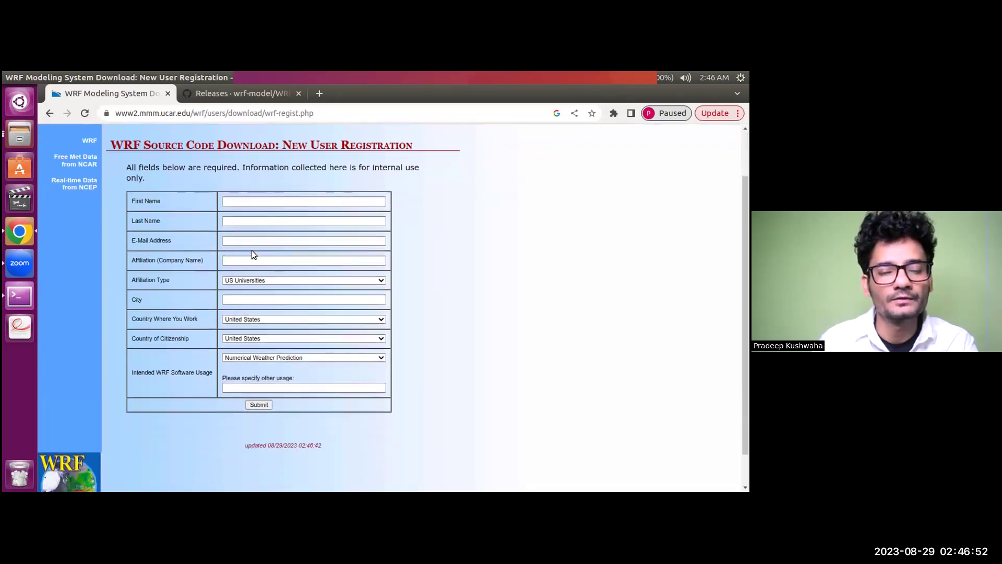
scroll(254, 255, "down", 1)
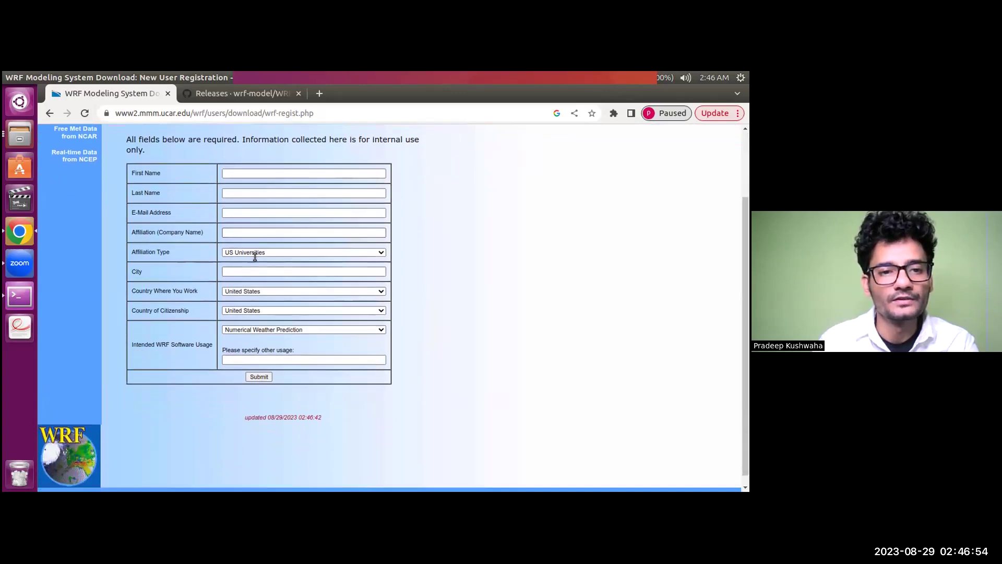
scroll(246, 283, "down", 1)
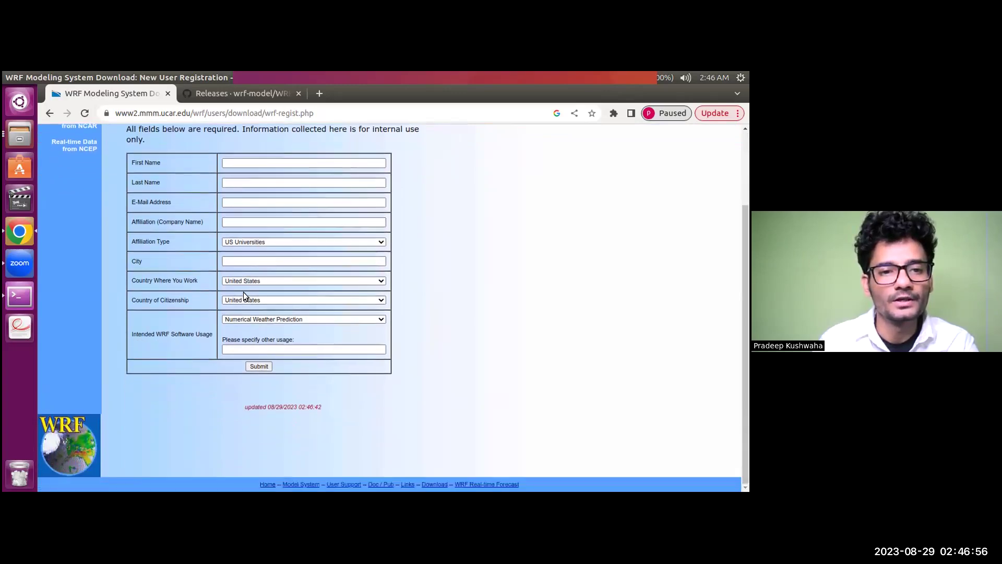
left_click(241, 318)
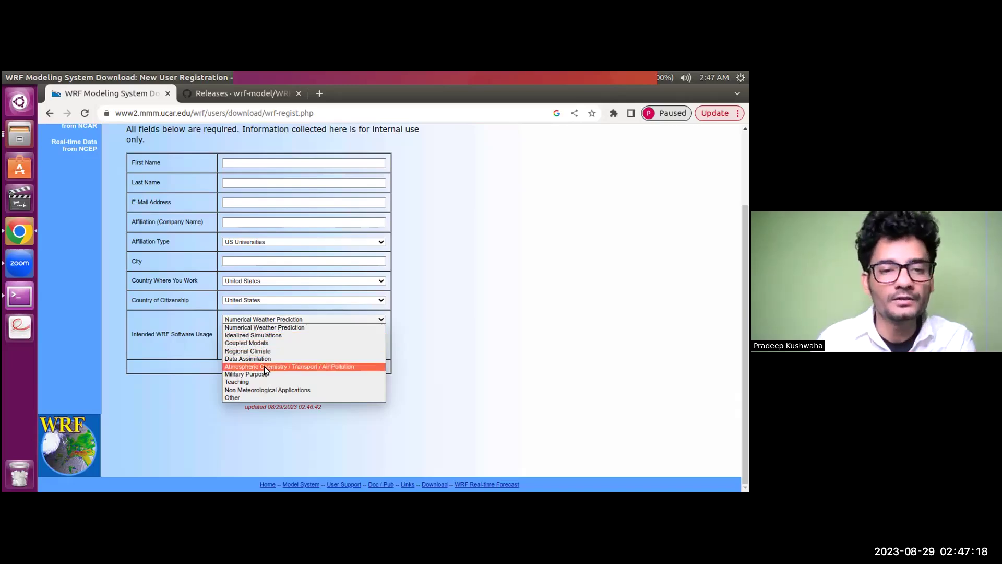
left_click(203, 374)
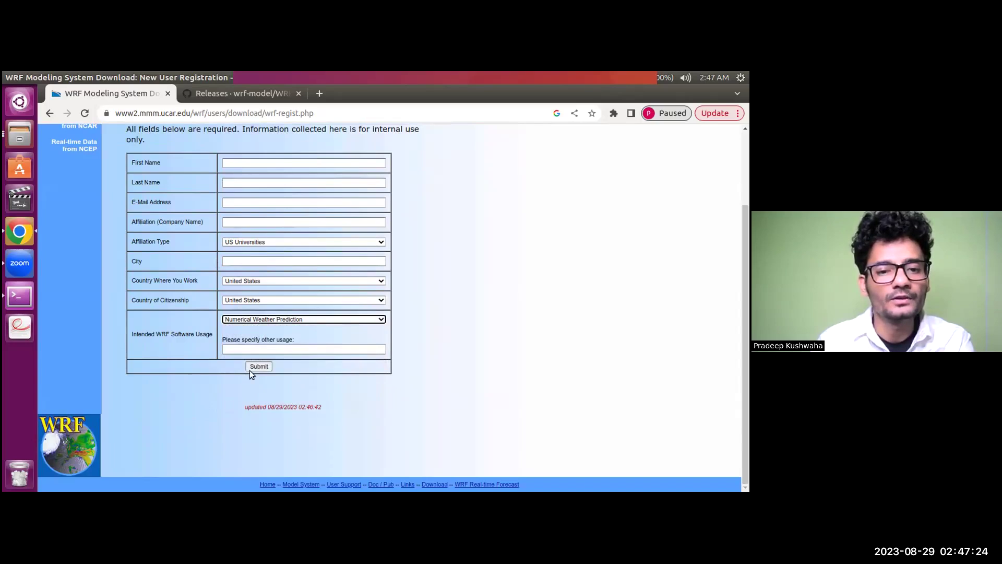
scroll(255, 362, "up", 4)
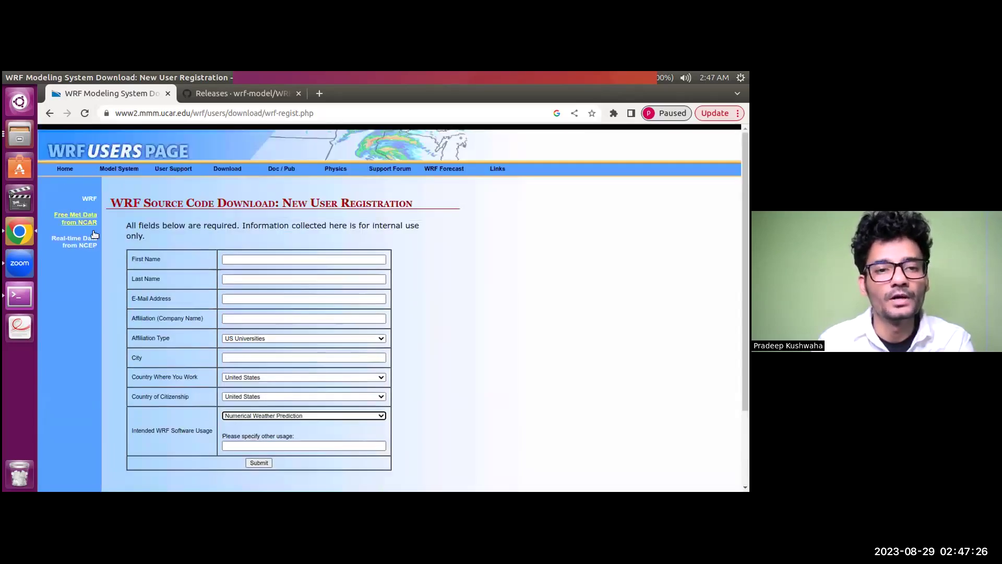
left_click(48, 116)
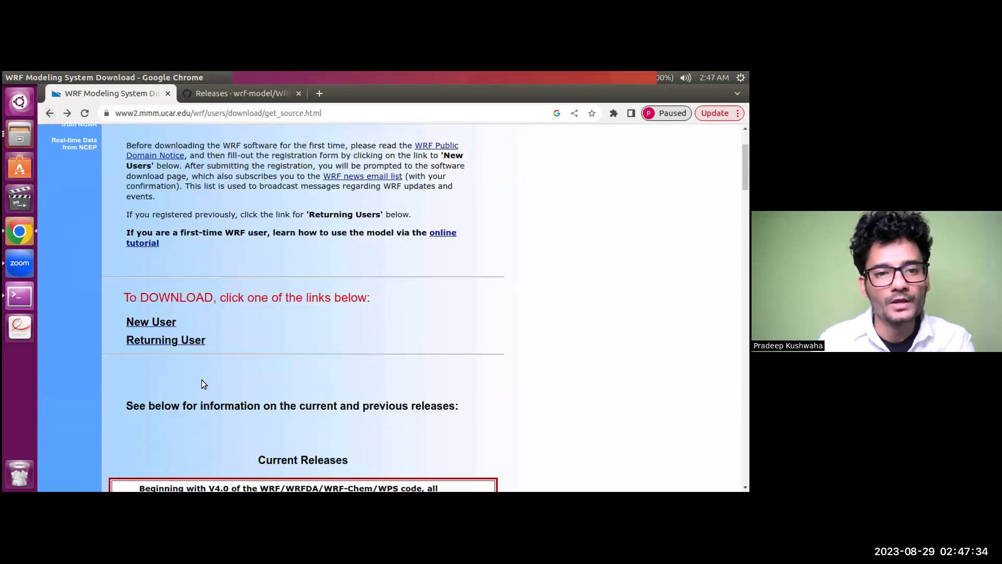
Verify the returning-user registration by submitting the saved e-mail address
left_click(159, 340)
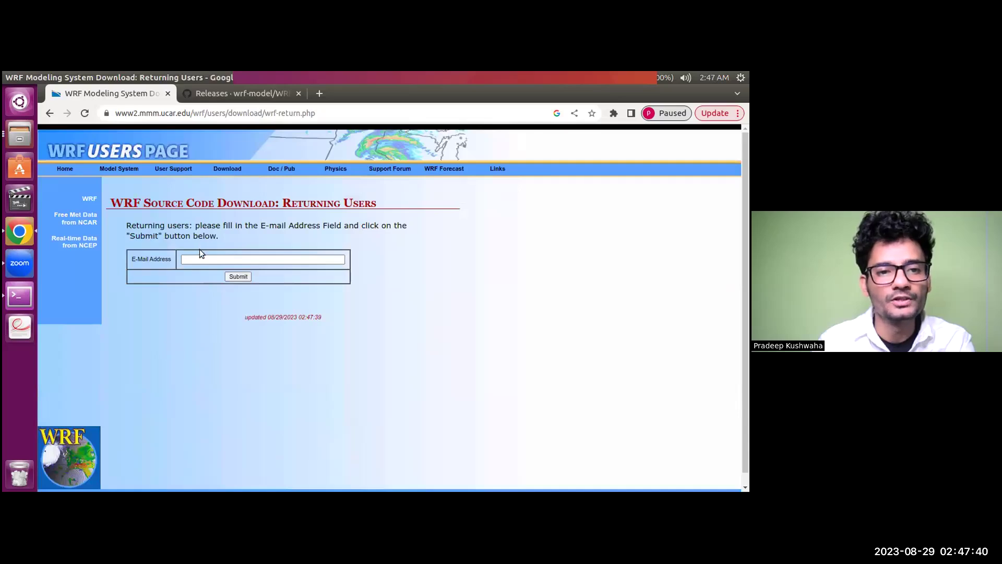
left_click(200, 259)
key("Down")
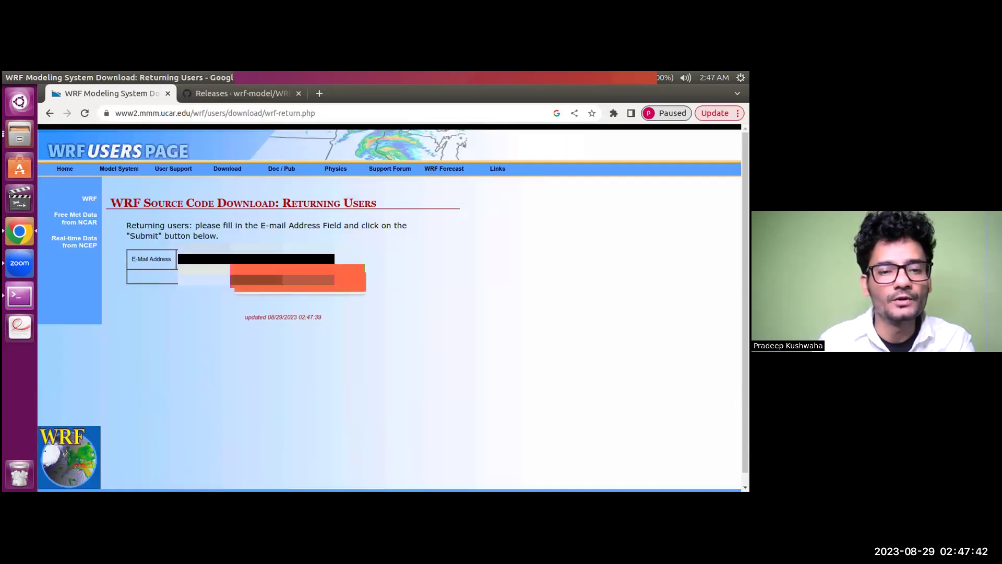
key("Return")
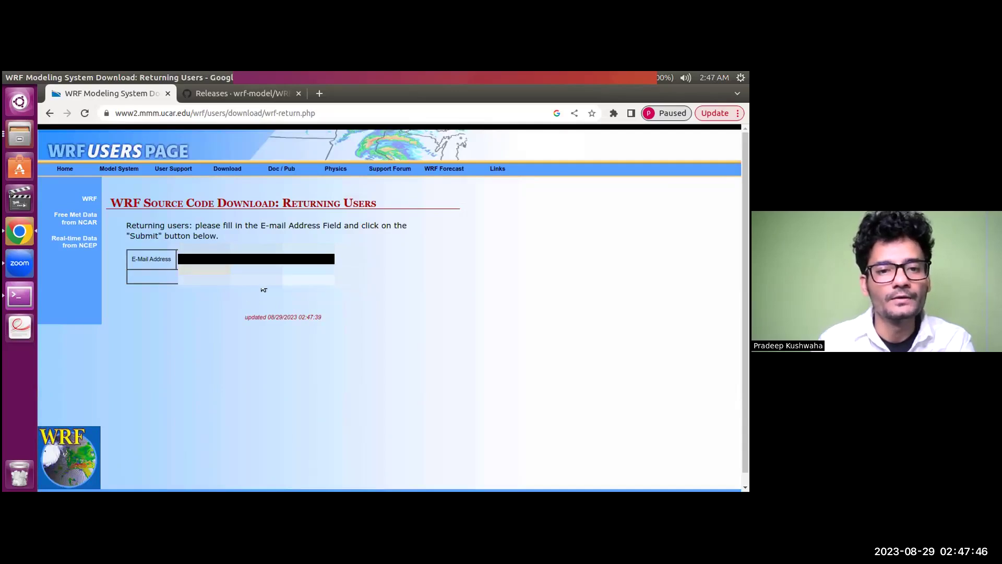
left_click(238, 270)
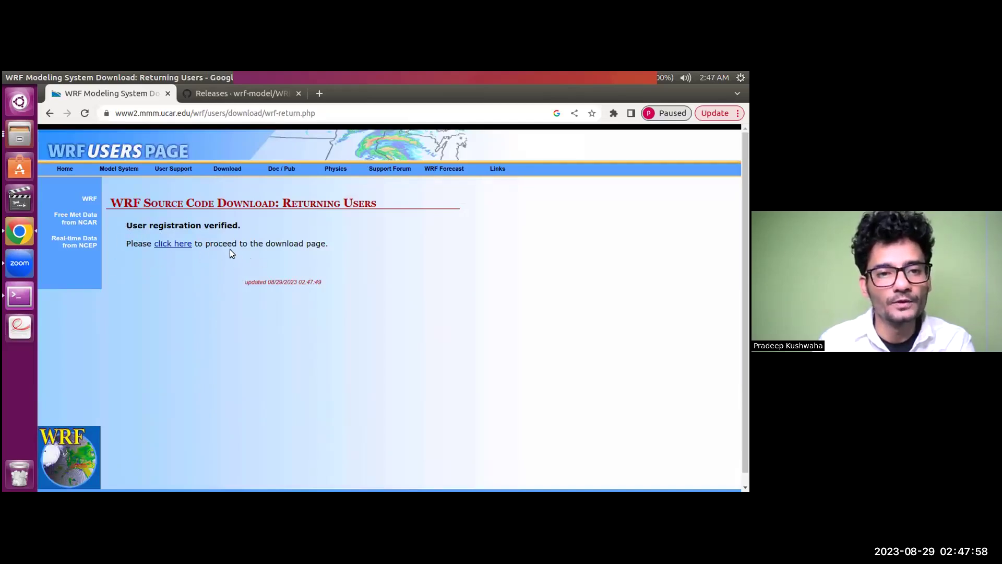
left_click(176, 243)
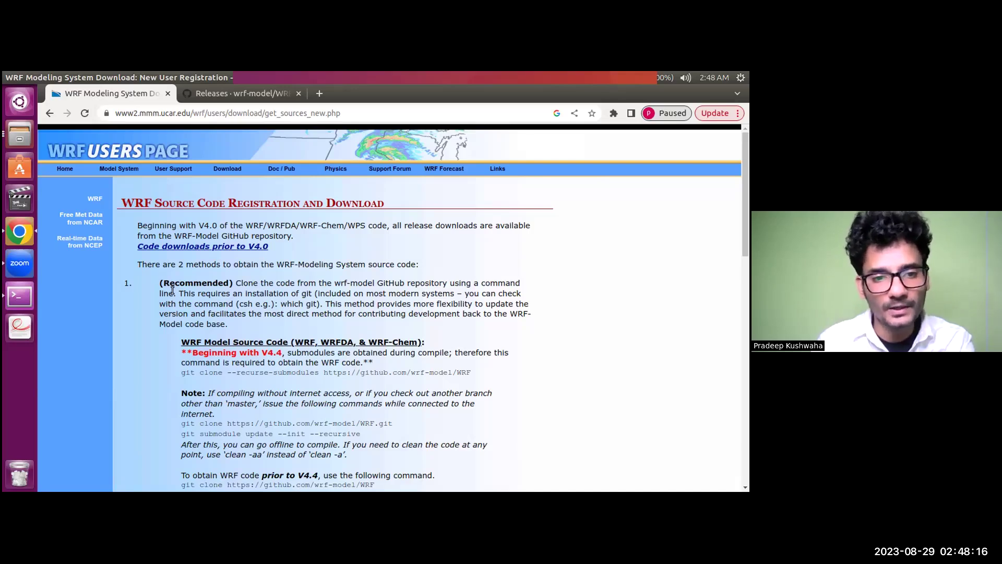
scroll(175, 290, "down", 1)
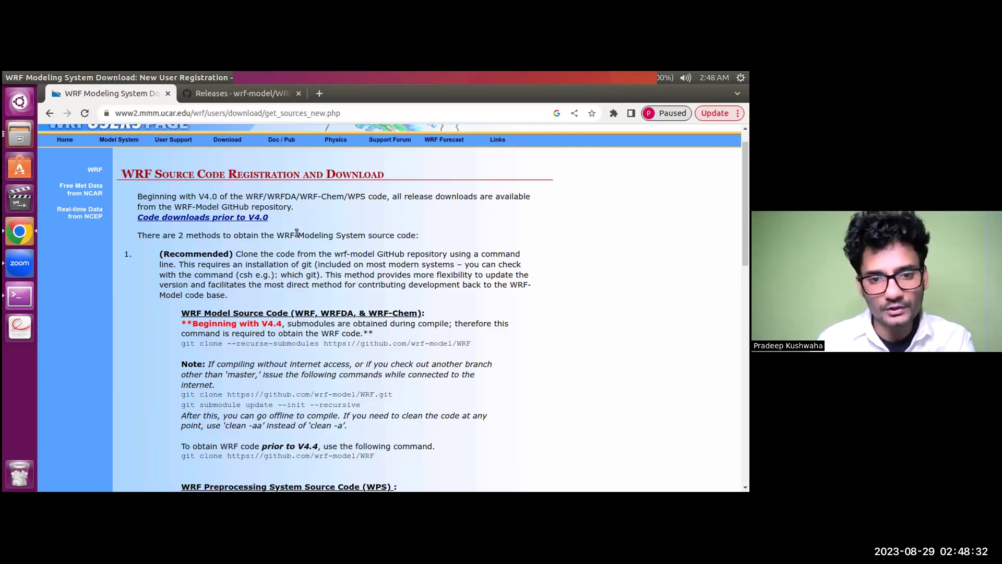
Copy 'which git' from the page and run it in a freshly cleared terminal
left_click_drag(276, 275, 315, 276)
right_click(314, 276)
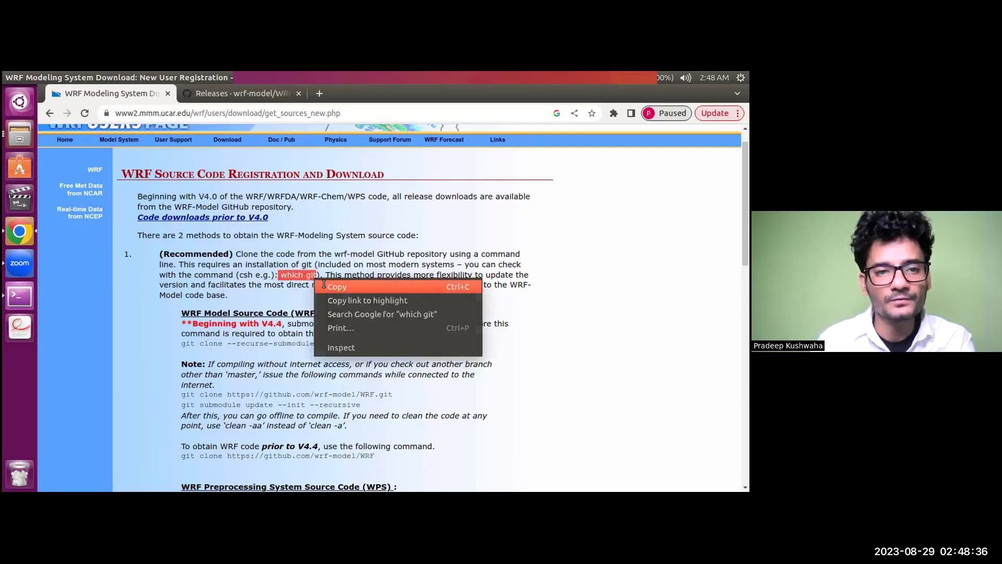
left_click(323, 286)
left_click(19, 296)
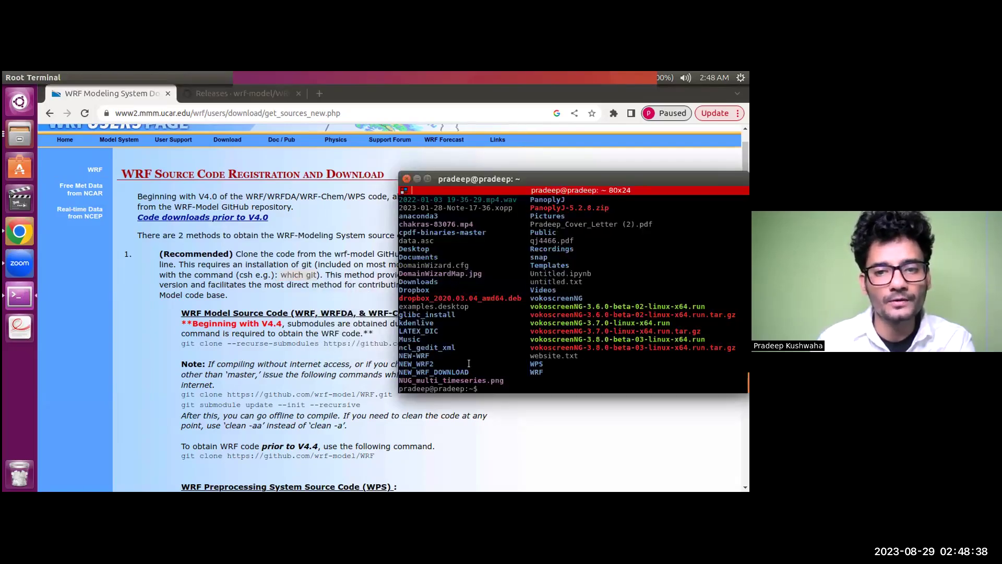
type("clear")
key("Return")
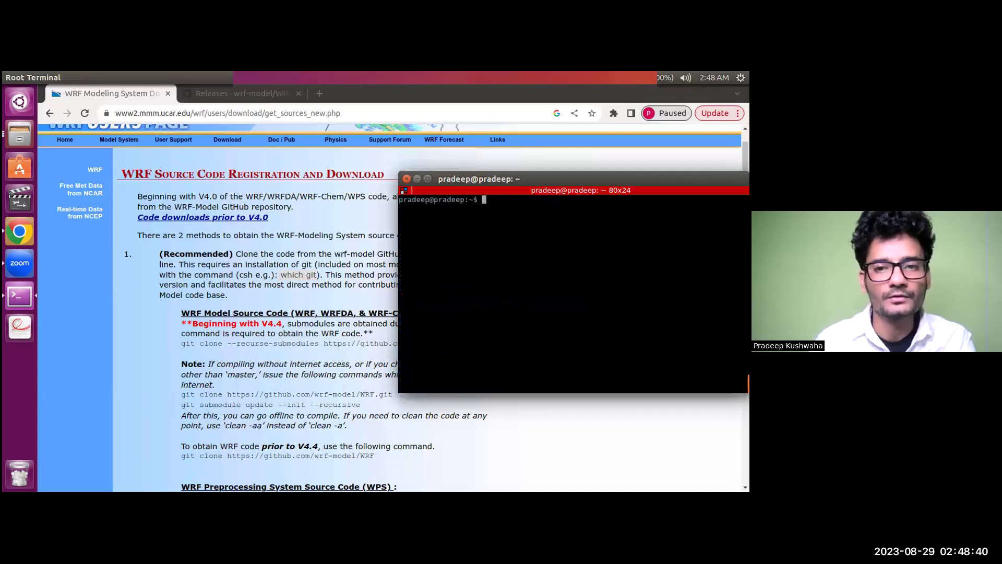
key("ctrl+shift+v")
key("Return")
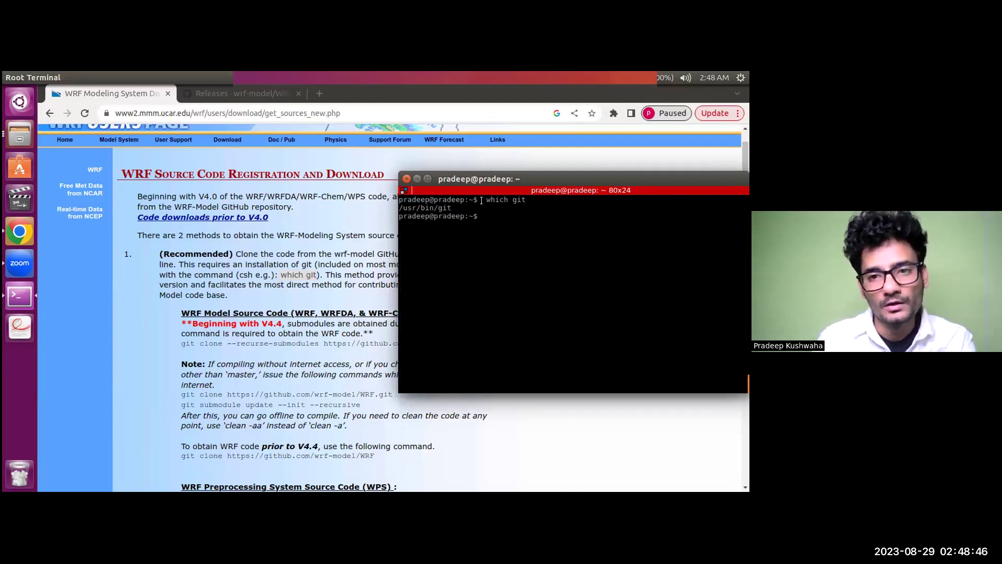
Check that the output shows /usr/bin/git, clear the screen, and minimize the terminal
left_click_drag(485, 200, 528, 199)
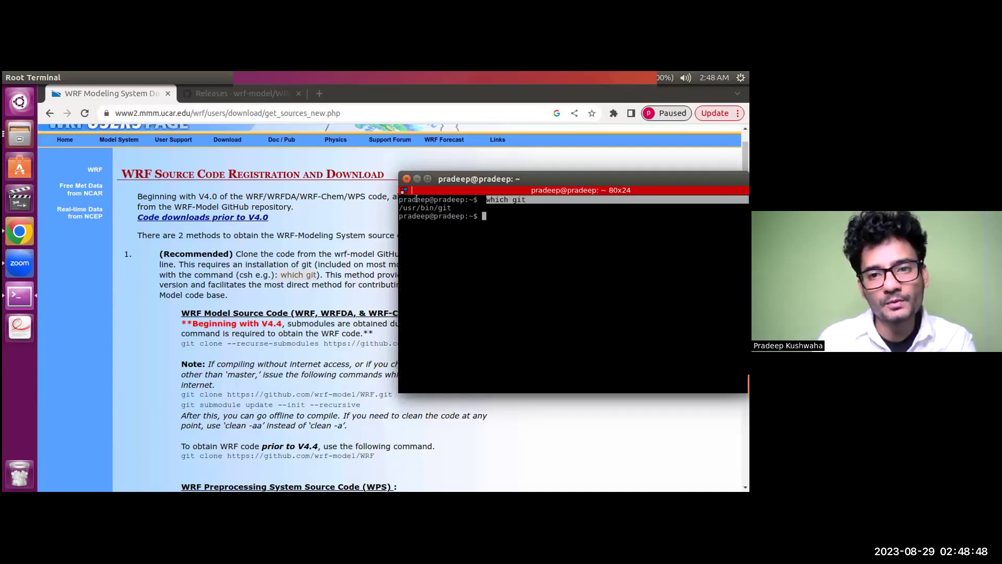
left_click_drag(399, 208, 454, 207)
left_click(470, 244)
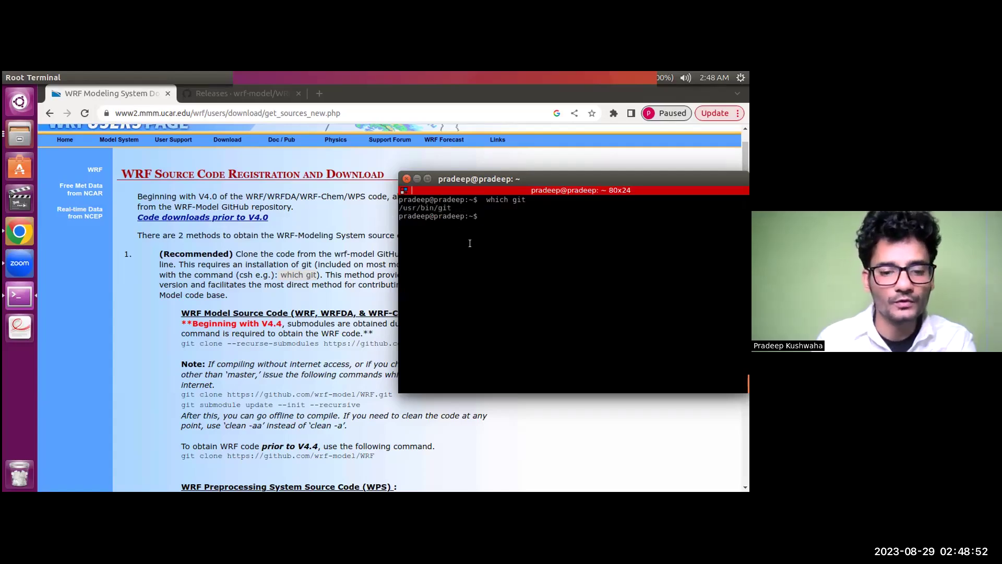
type("clear")
key("Return")
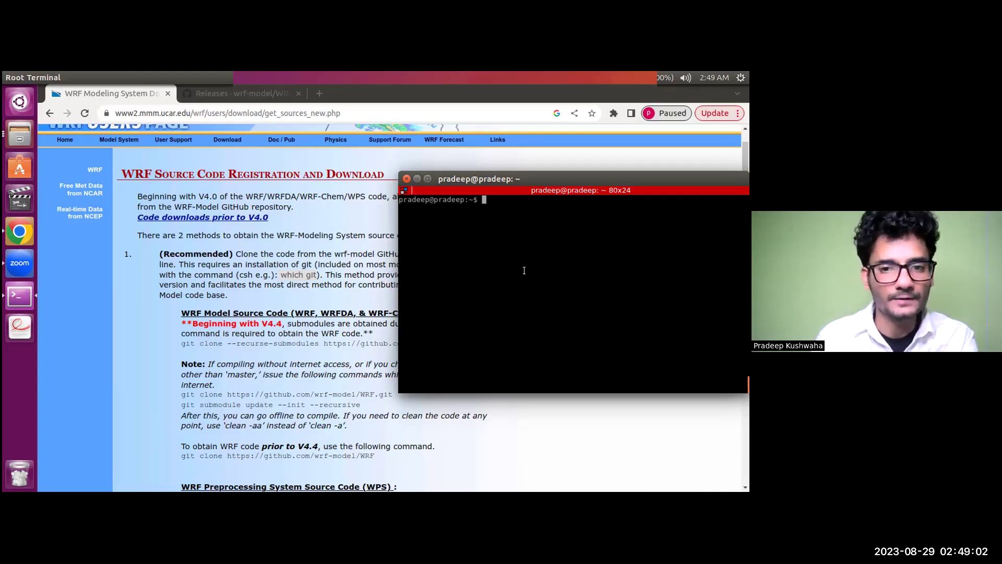
left_click(417, 180)
scroll(222, 269, "down", 2)
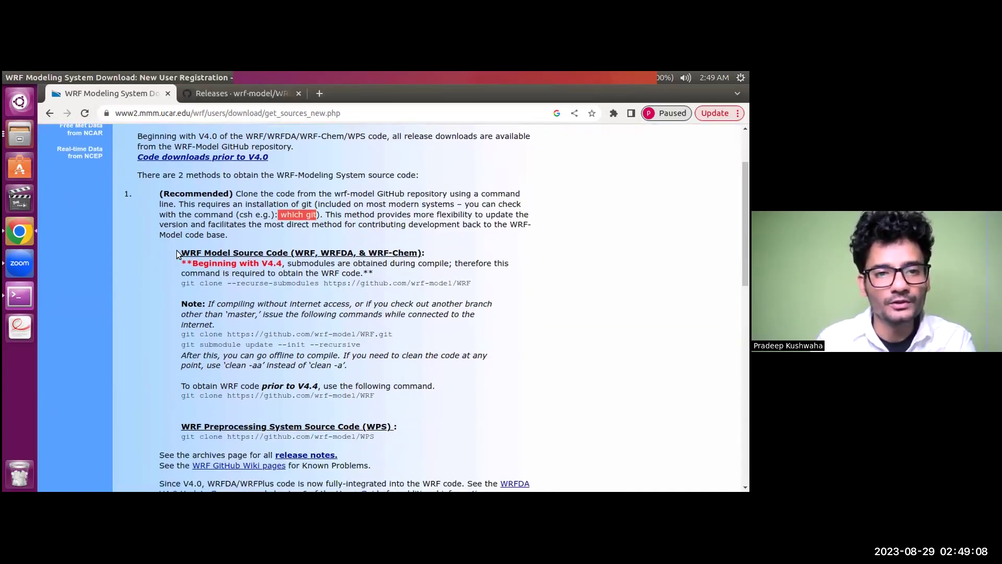
left_click_drag(181, 252, 288, 251)
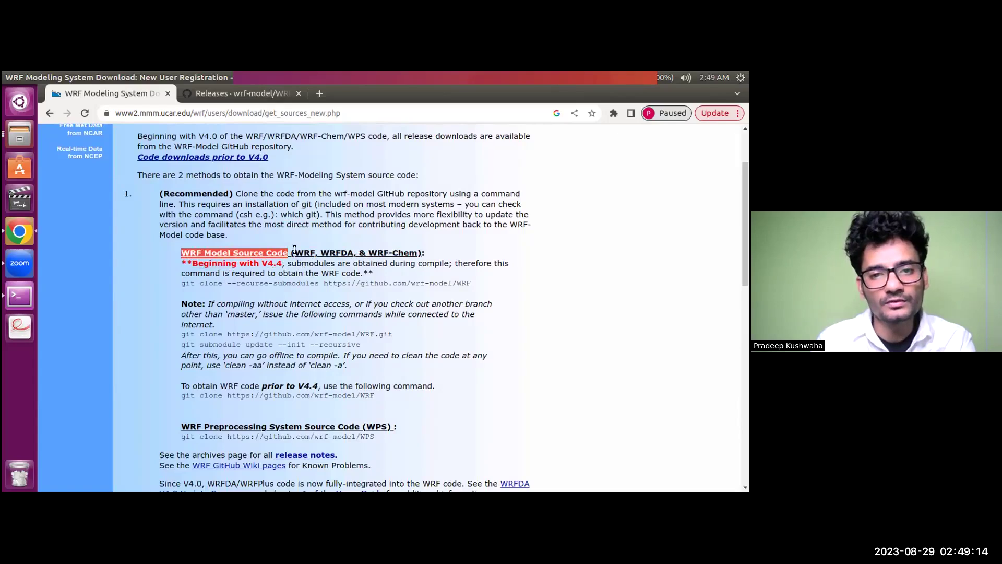
left_click_drag(294, 251, 409, 253)
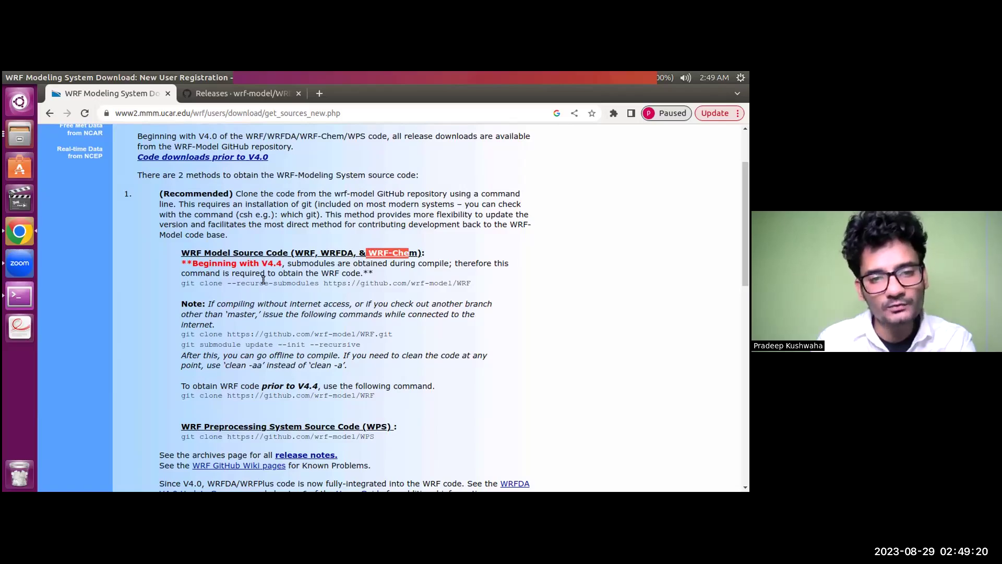
left_click(340, 249)
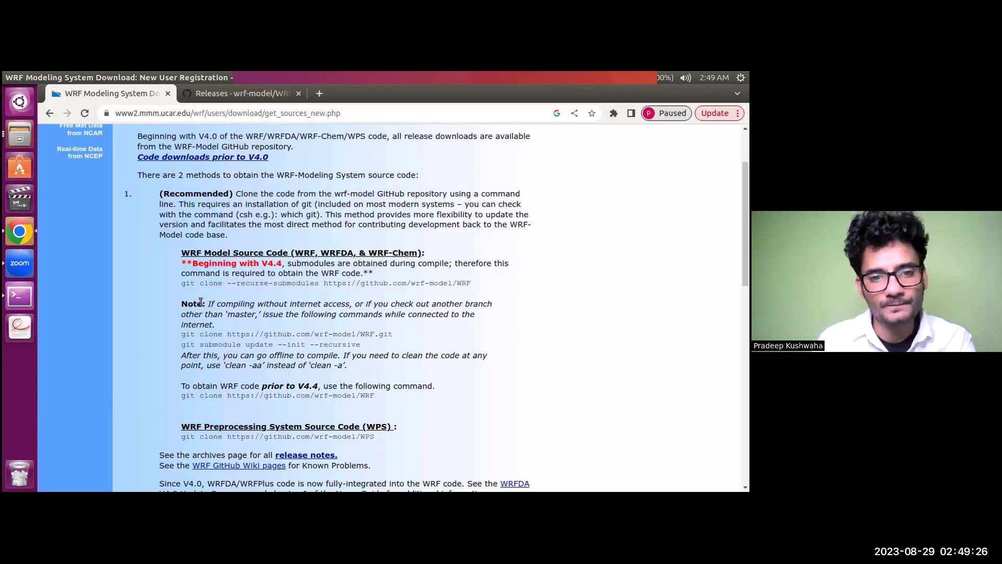
left_click_drag(182, 282, 203, 283)
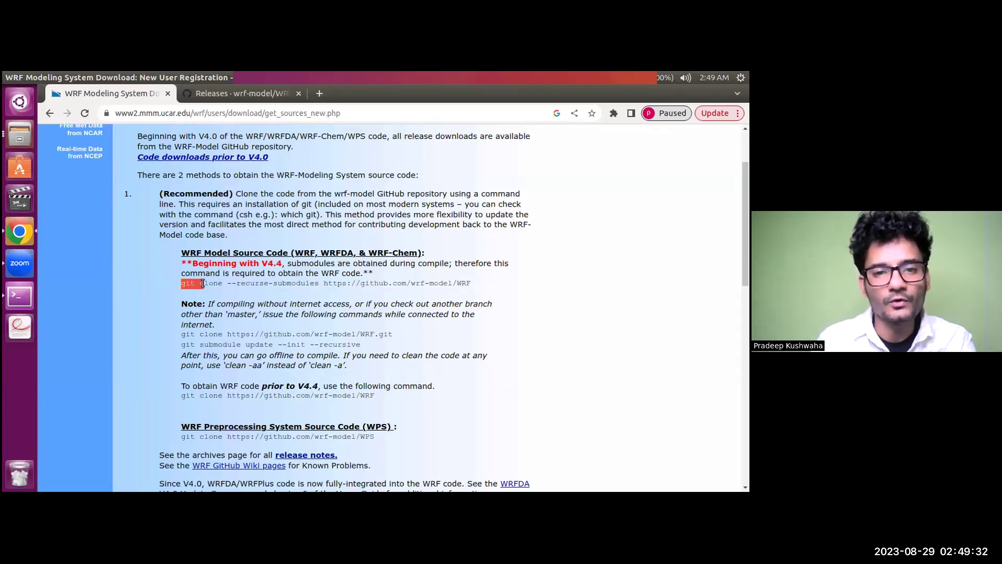
left_click_drag(202, 282, 474, 289)
Copy the recursive WRF git clone command and run it in the terminal
right_click(421, 282)
left_click(439, 290)
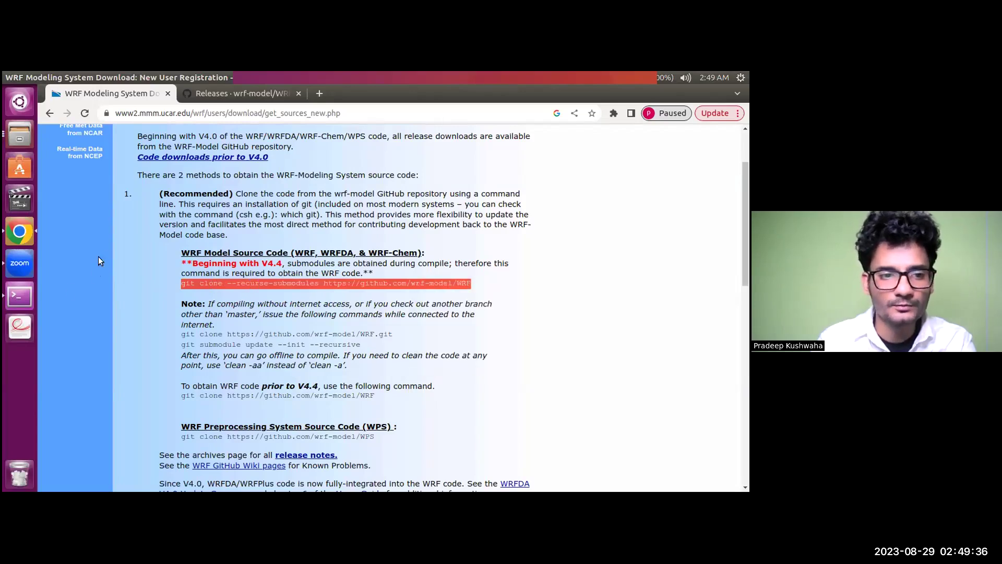
left_click(19, 297)
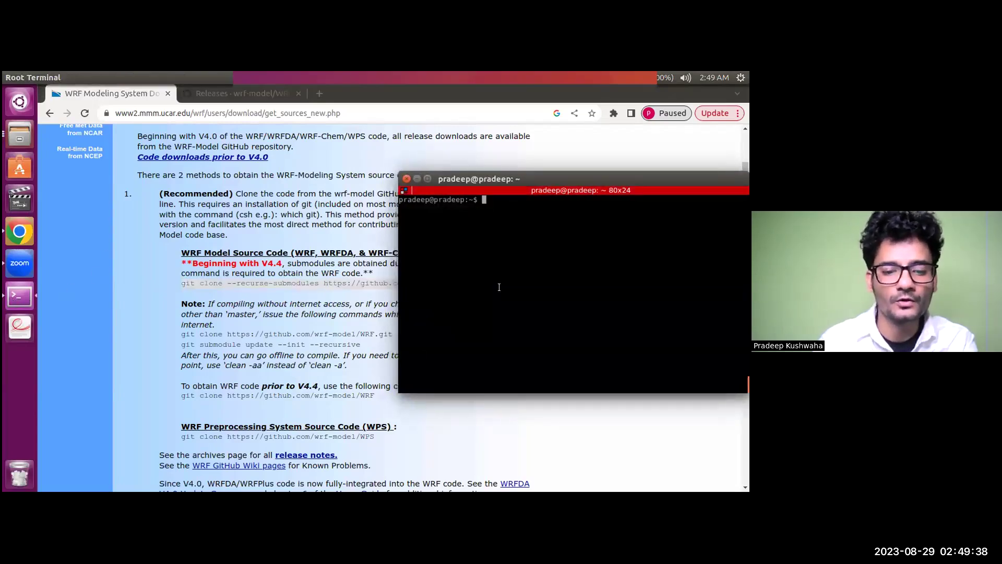
key("ctrl+shift+v")
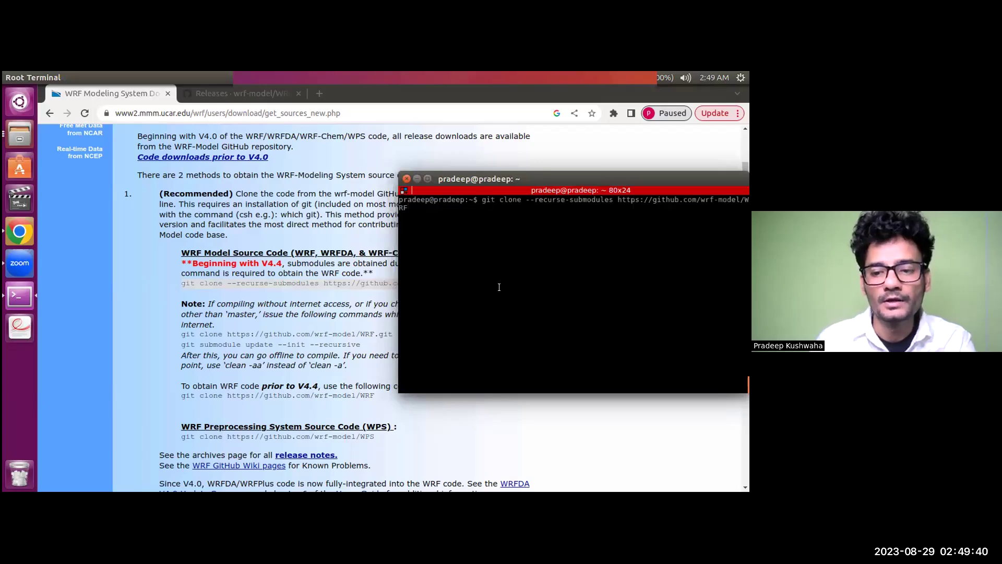
key("Return")
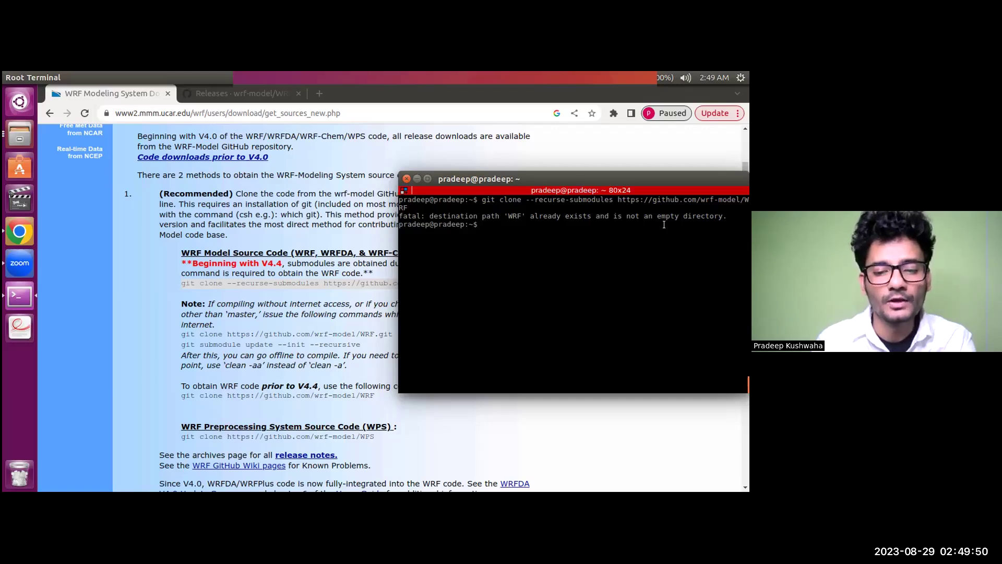
After the clone fails, delete the old folders with 'rm -rf WRF WPS' and recall the clone command
type("l")
key("BackSpace")
type("rm ")
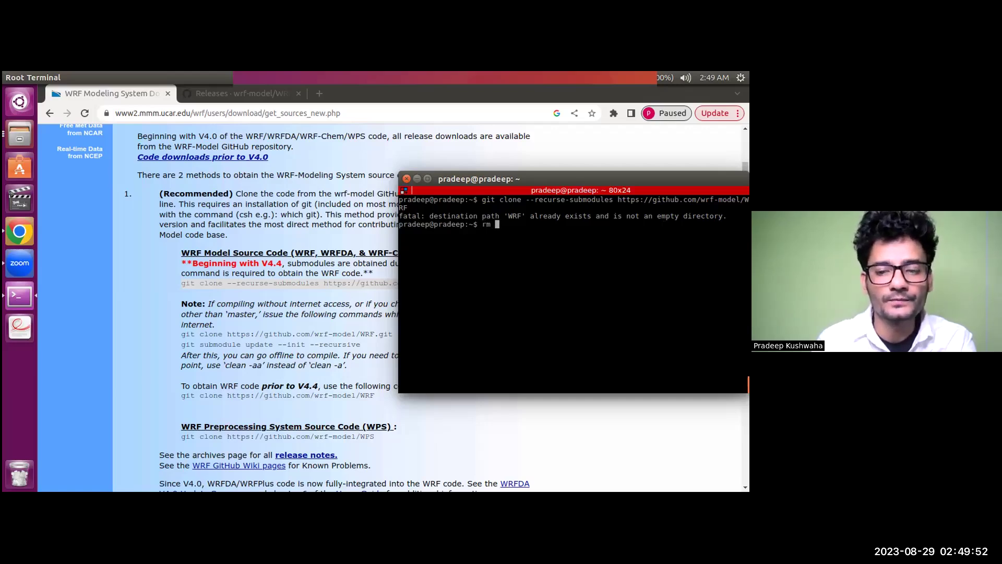
type("-rf")
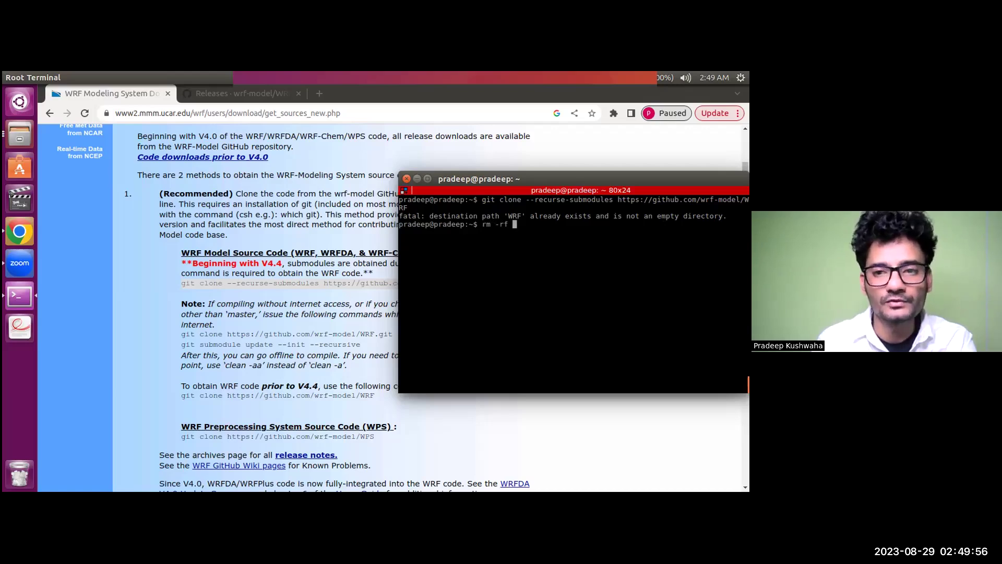
type(" WRF ")
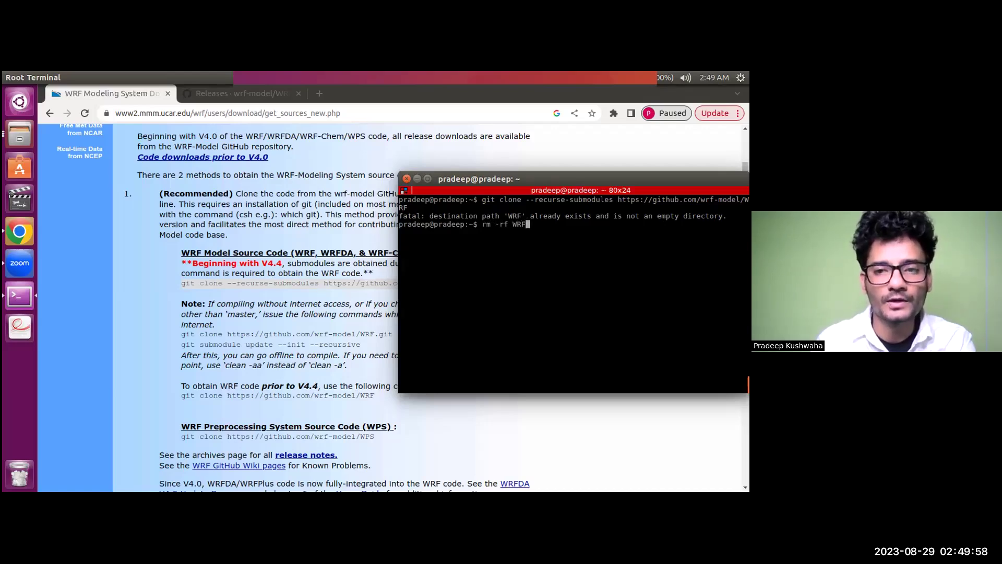
type("WPS")
key("Return")
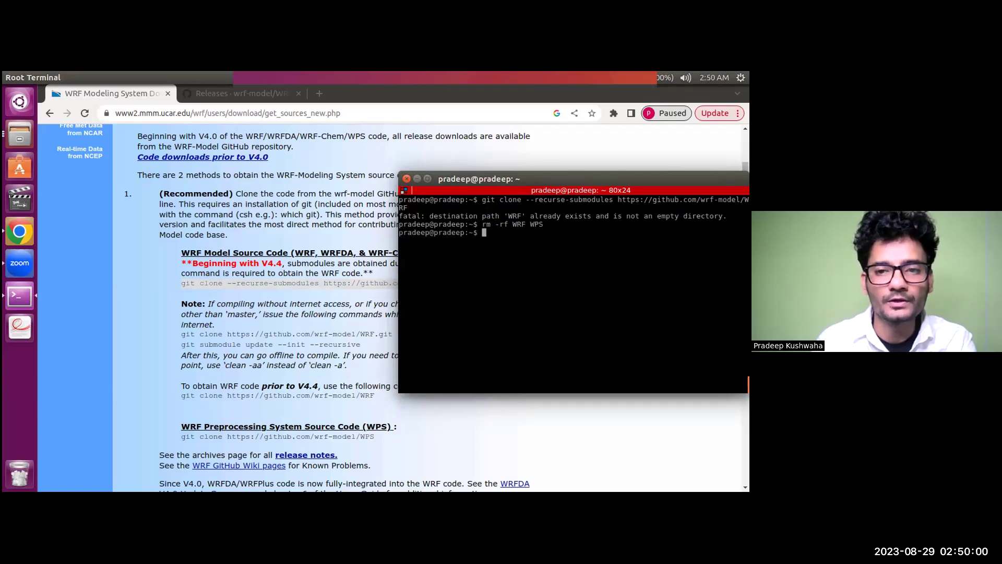
type("clear")
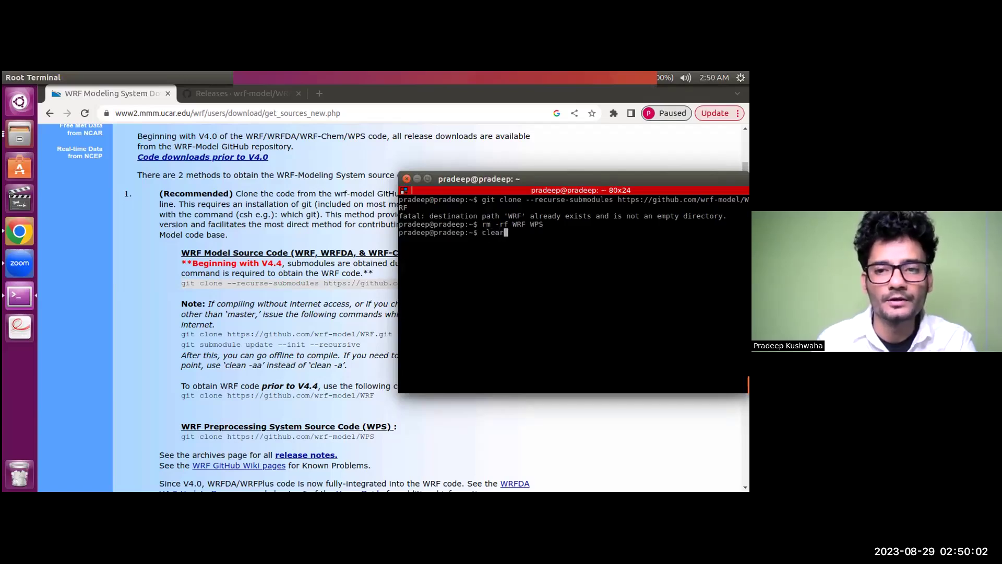
key("Return")
type("clear")
key("Up")
key("Up")
key("Up")
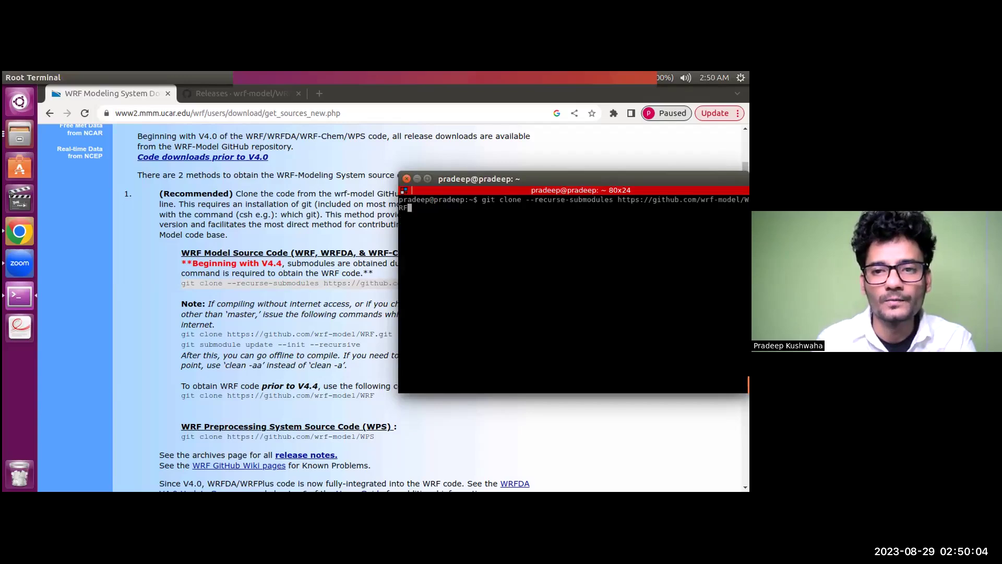
Rerun the WRF clone, suspend it with Ctrl+Z at 16%, and clear the screen
key("Return")
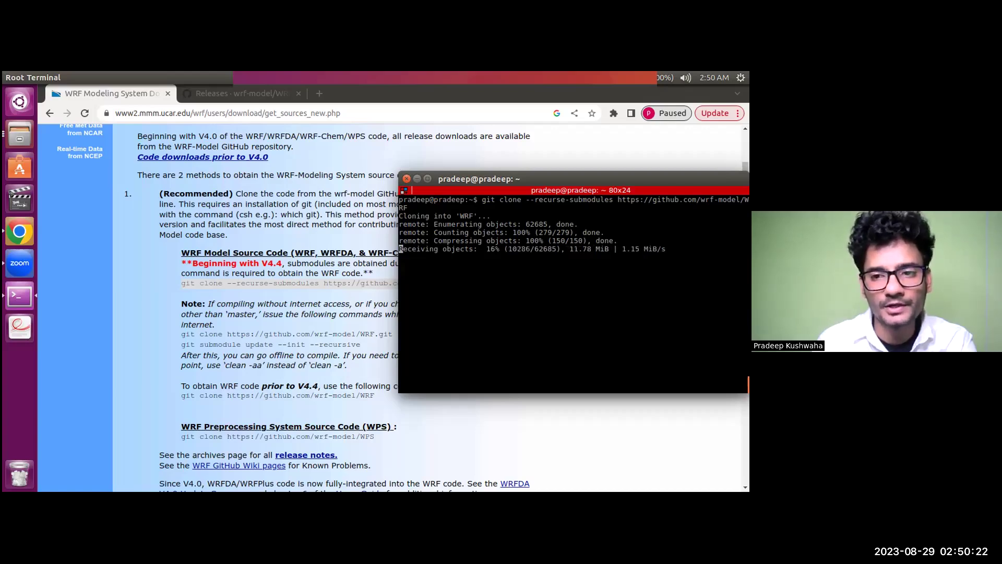
key("ctrl+z")
type("clea")
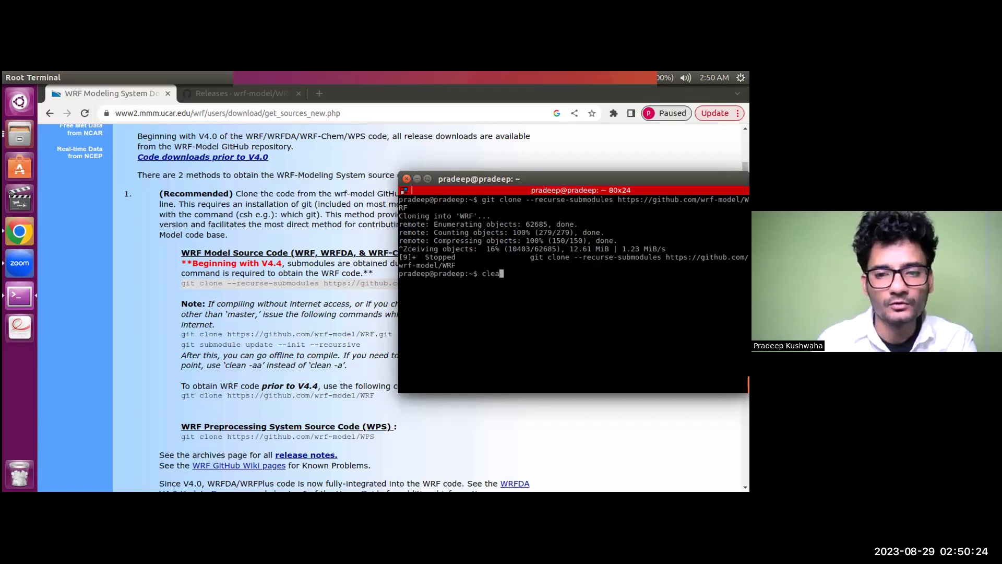
type("r")
key("Return")
List the home directory with ls to confirm the WRF folder exists, then clear the terminal
type("ls")
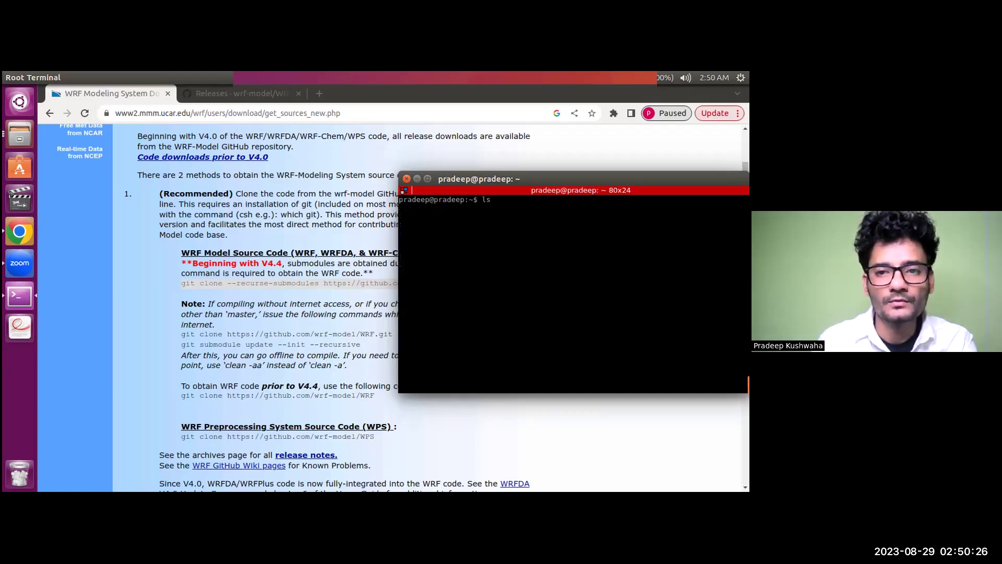
key("Return")
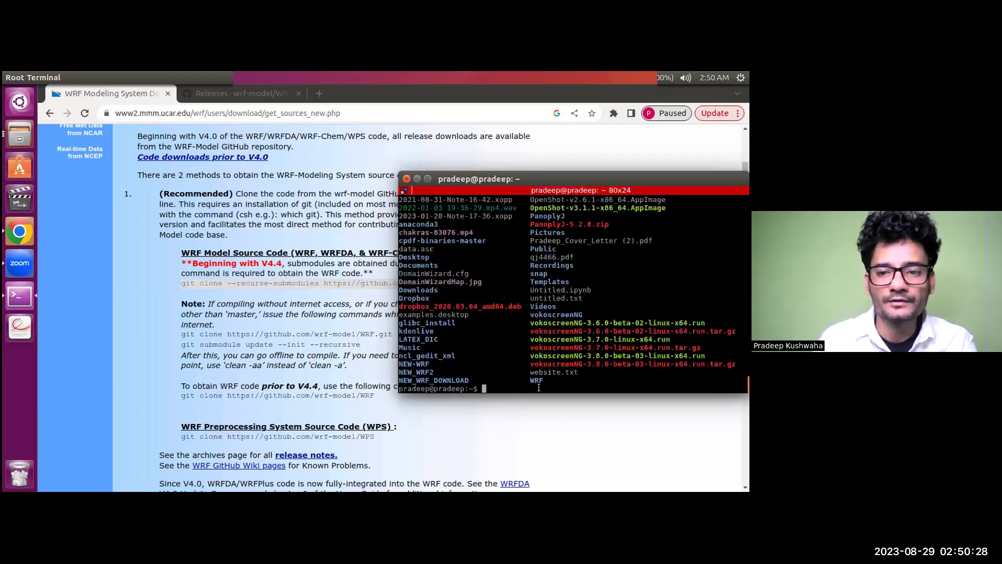
double_click(536, 381)
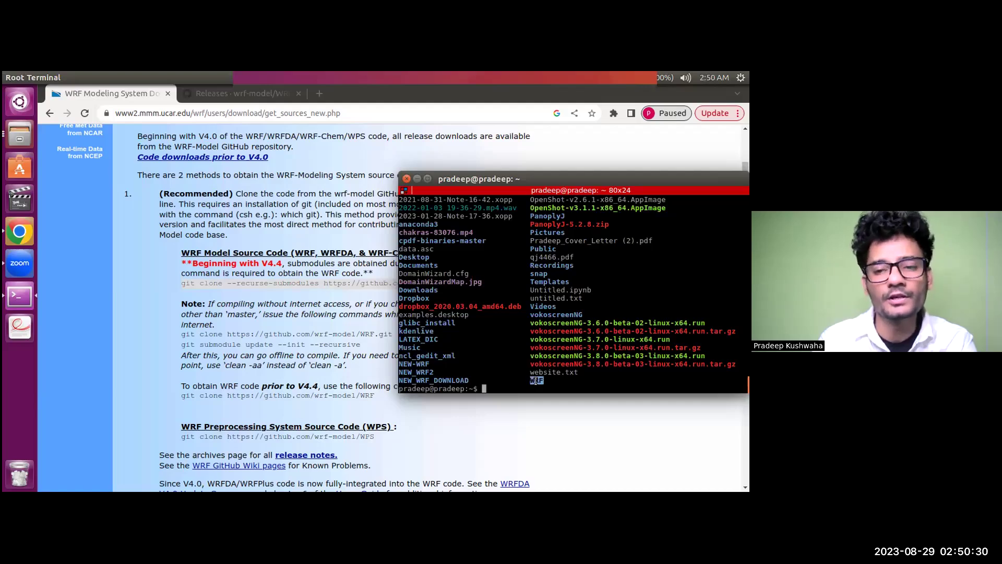
left_click(517, 380)
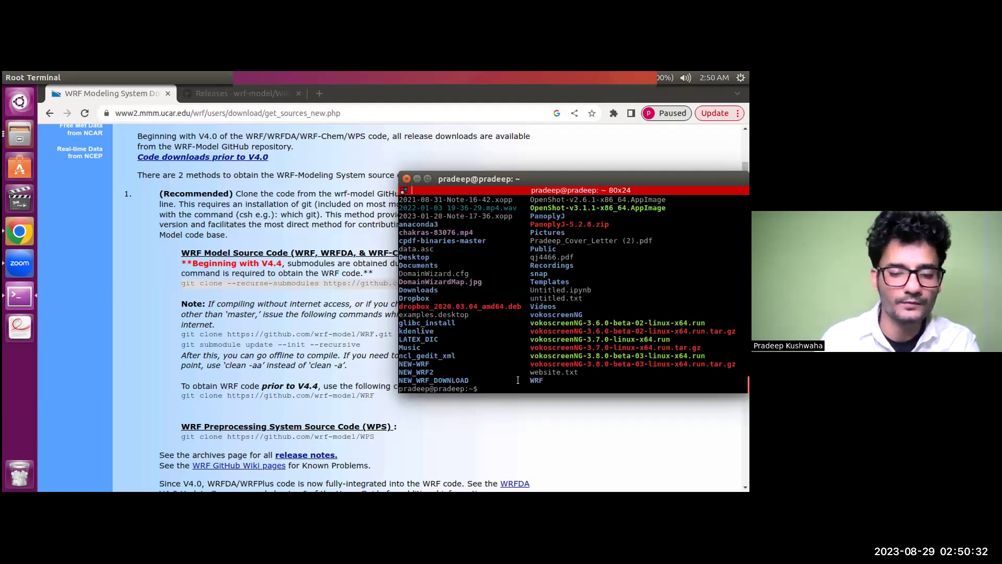
type("clear")
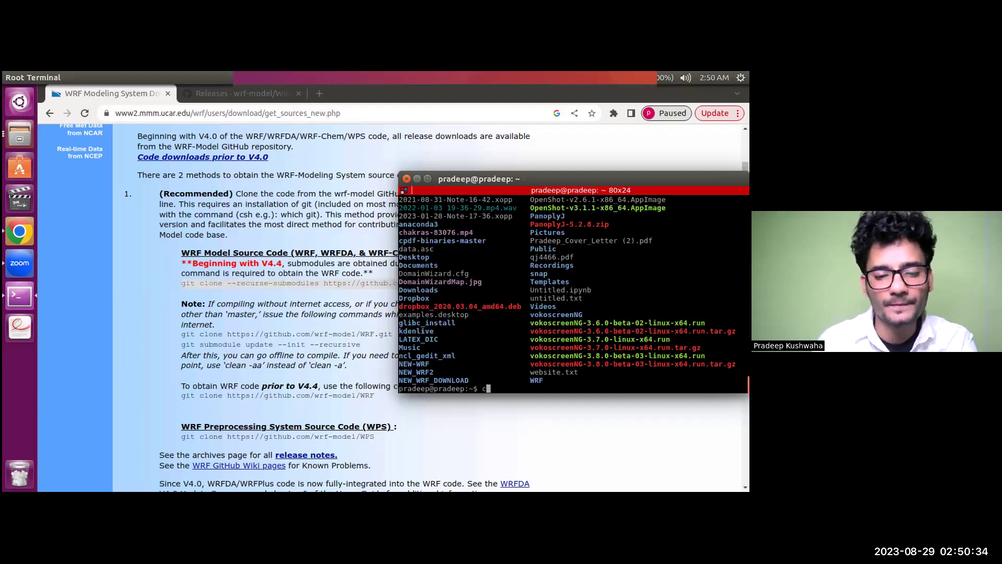
key("Return")
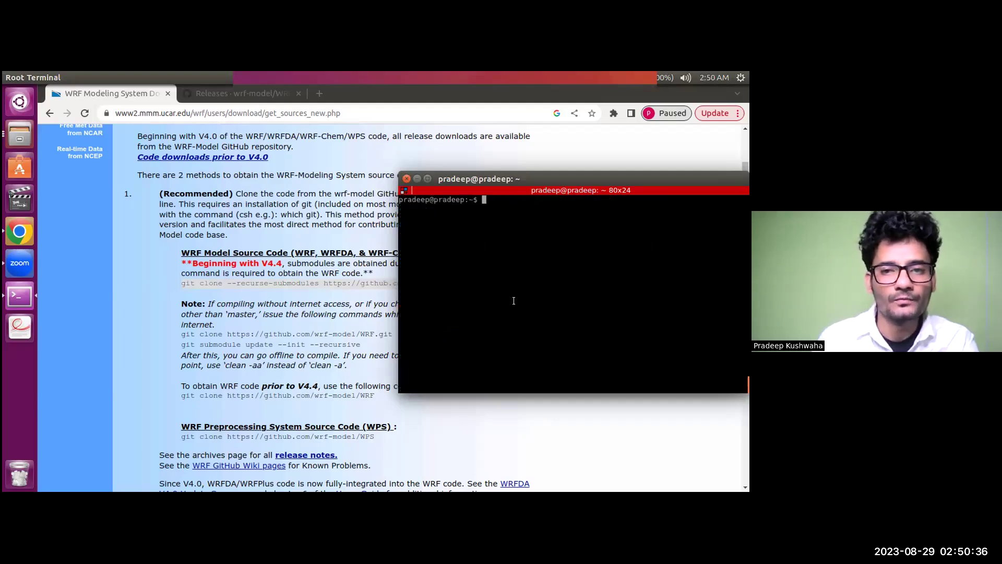
Move the terminal to the lower right and highlight the WRF.git clone and submodule update commands
left_click_drag(546, 176, 626, 108)
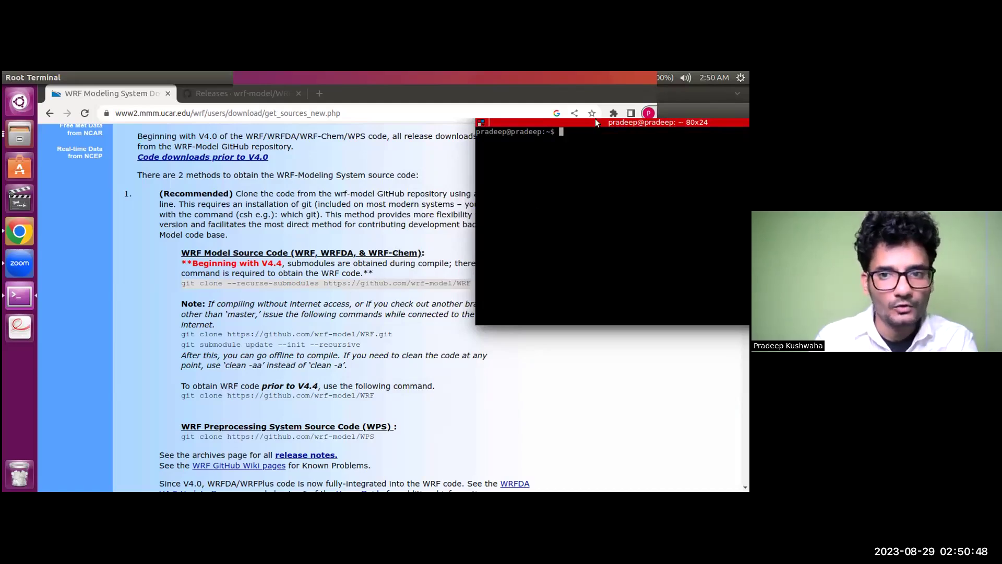
left_click_drag(595, 111, 656, 287)
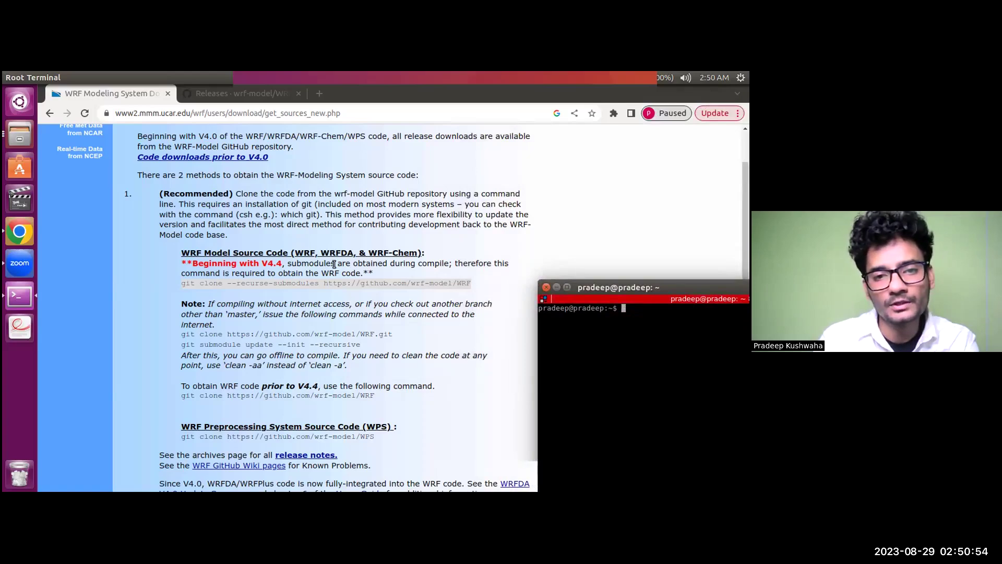
scroll(334, 264, "down", 2)
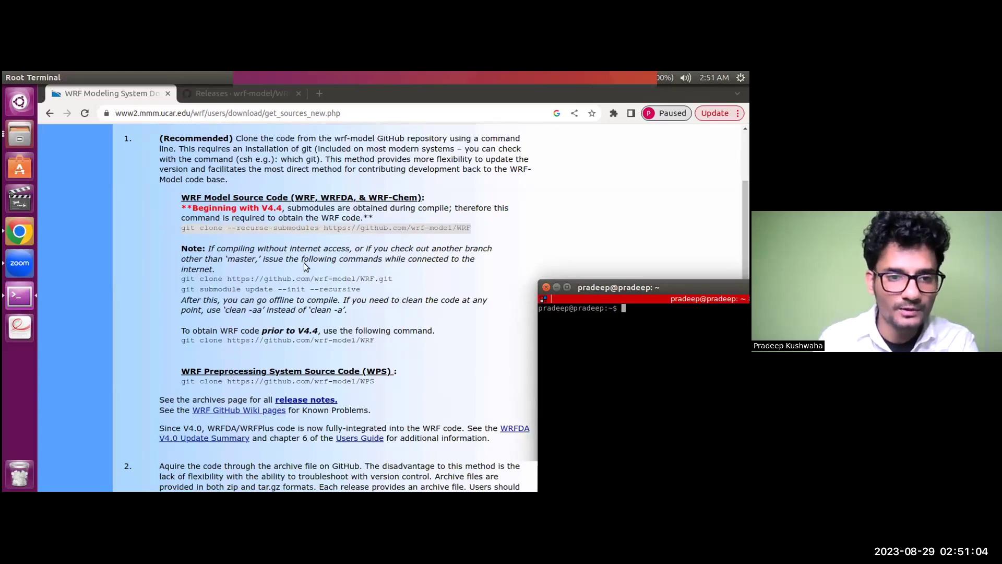
left_click_drag(177, 278, 369, 293)
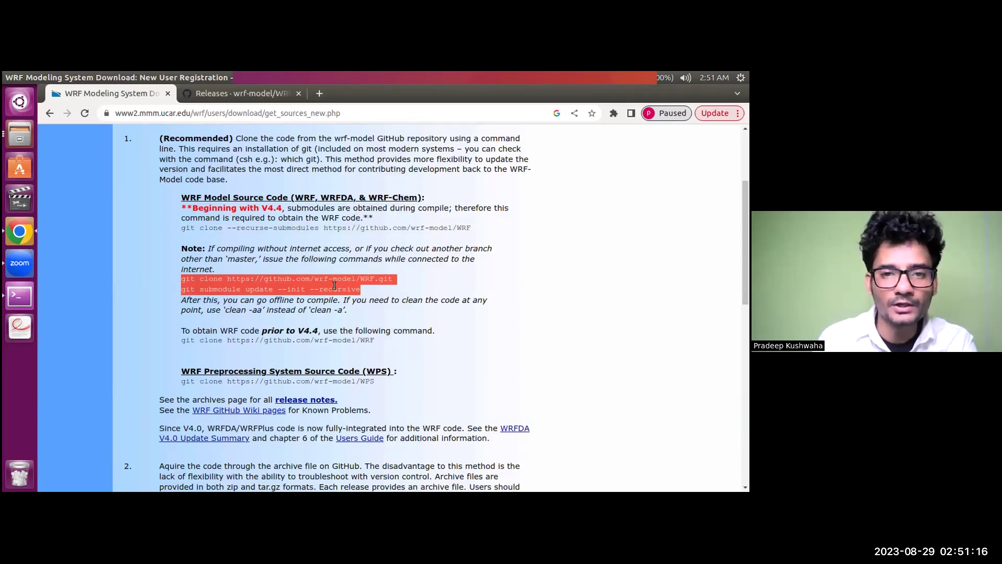
scroll(225, 325, "down", 3)
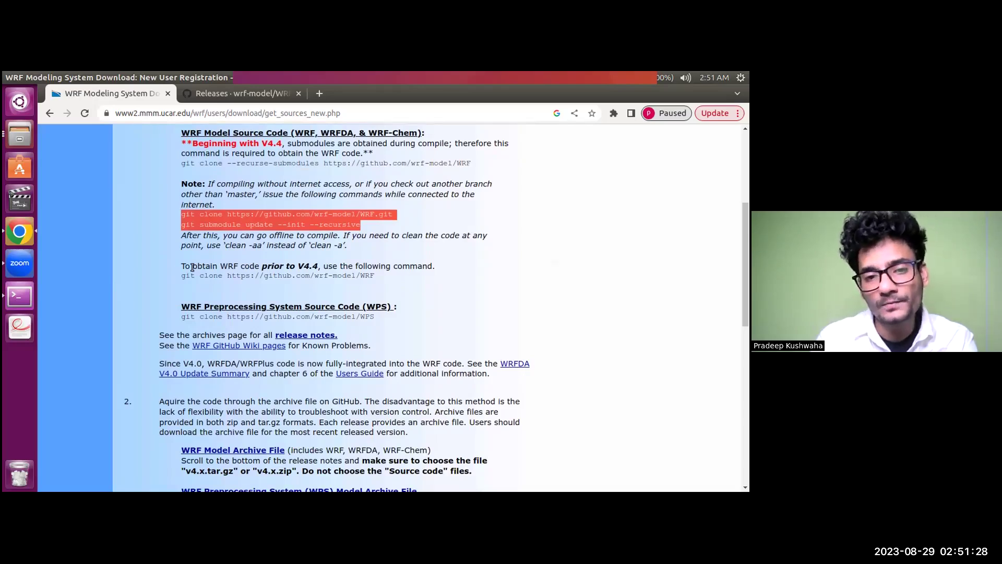
Highlight the pre-V4.4 WRF git clone command on the download page
left_click_drag(180, 276, 378, 279)
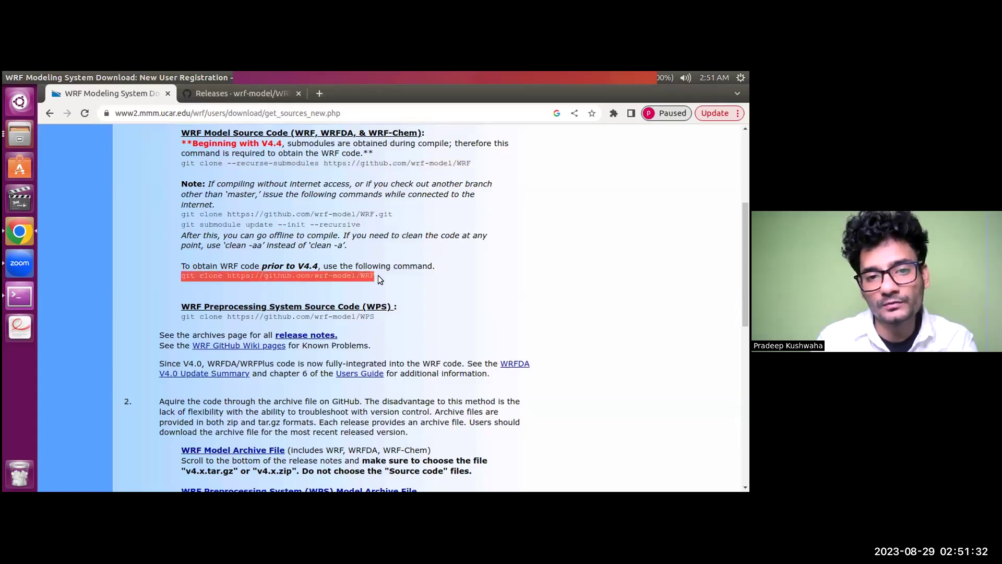
scroll(378, 274, "up", 3)
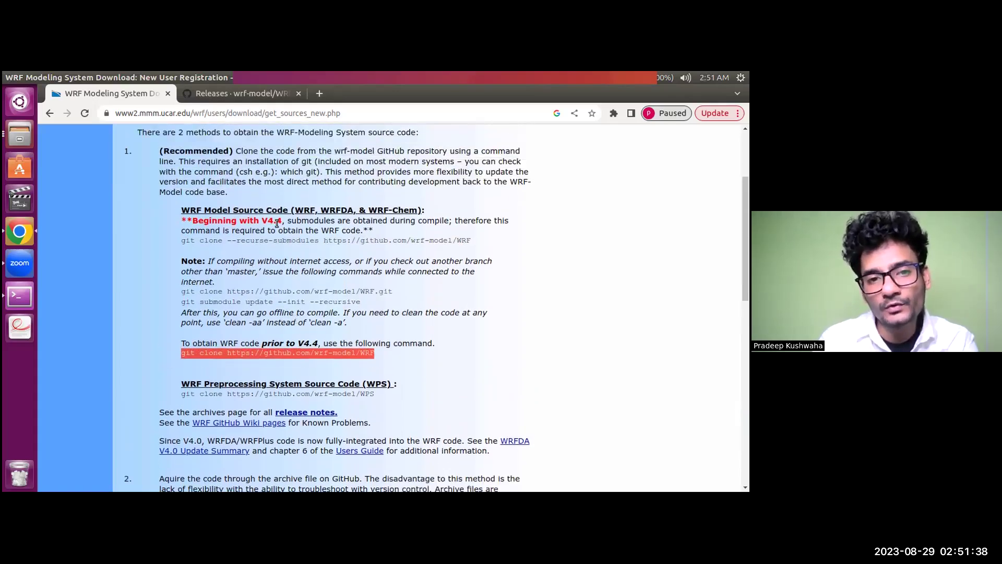
left_click(249, 365)
scroll(249, 366, "down", 3)
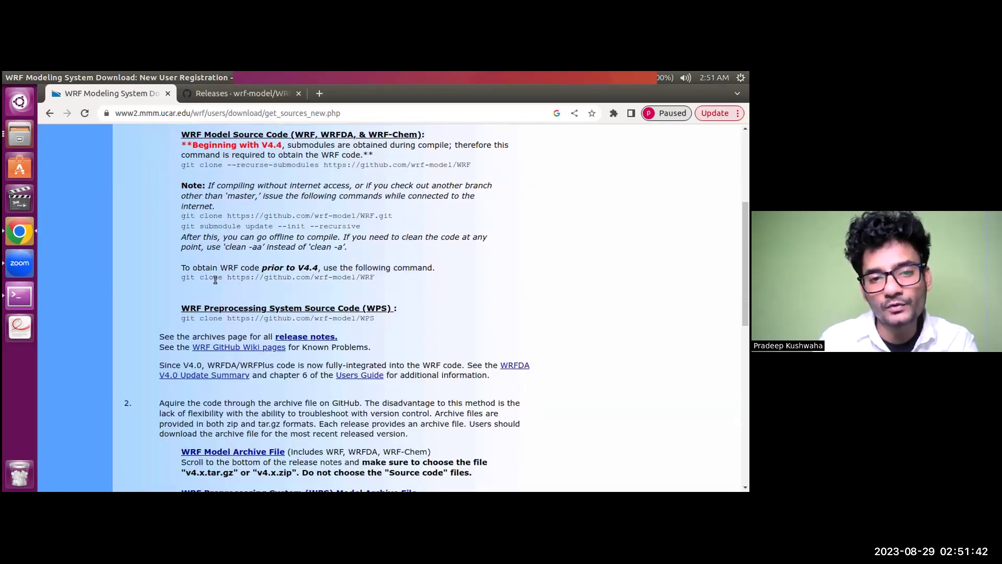
left_click_drag(175, 277, 375, 277)
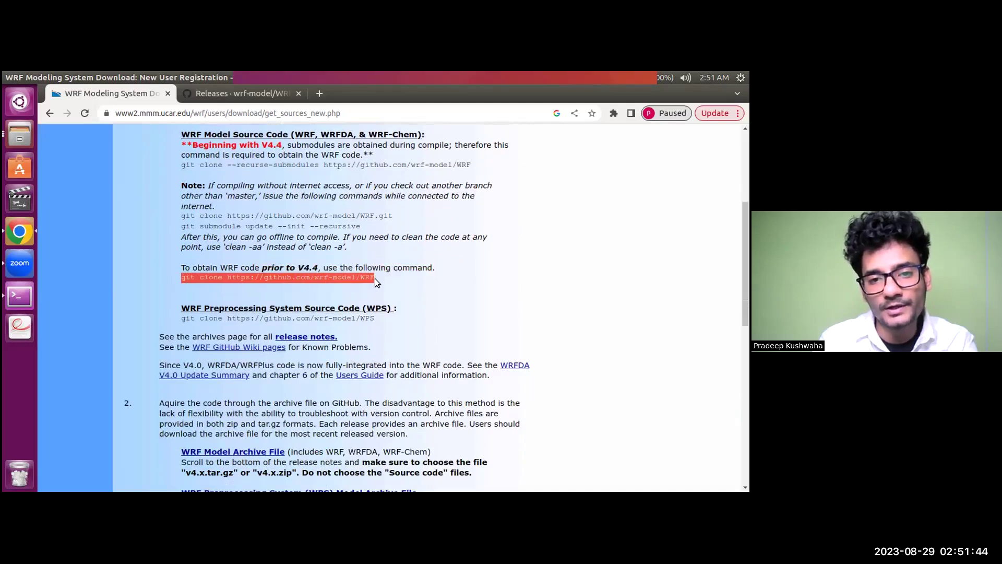
scroll(374, 284, "down", 2)
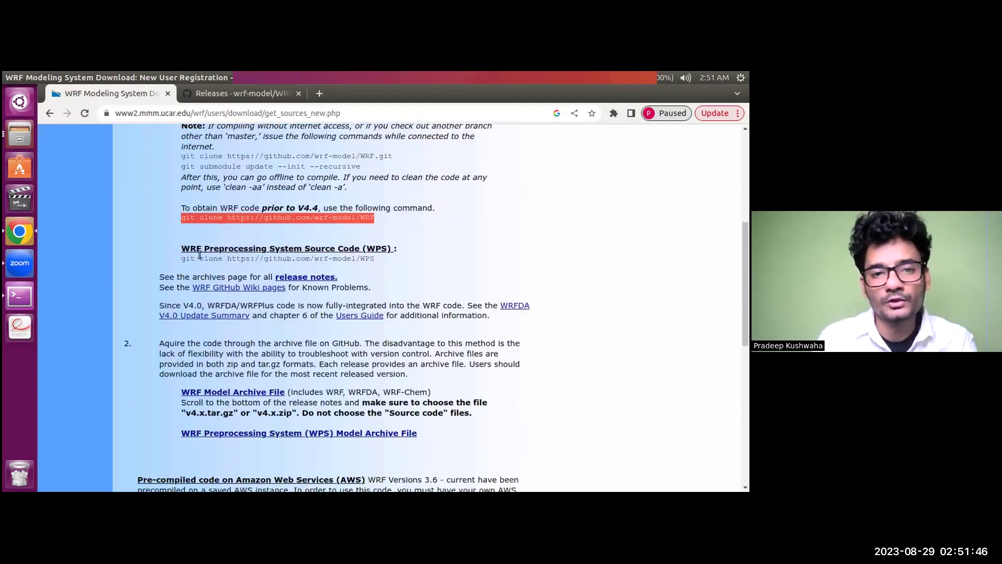
left_click_drag(177, 259, 376, 259)
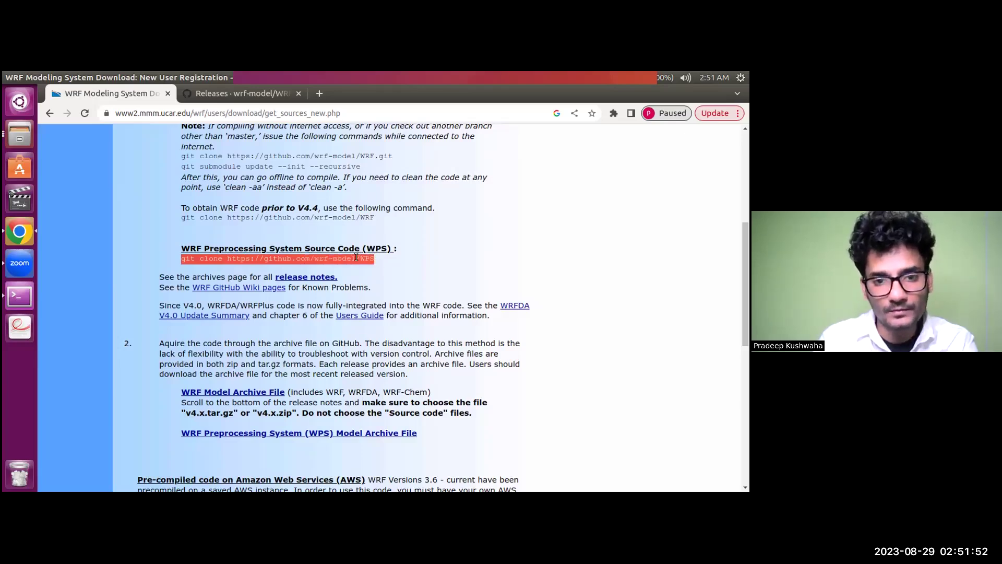
right_click(356, 258)
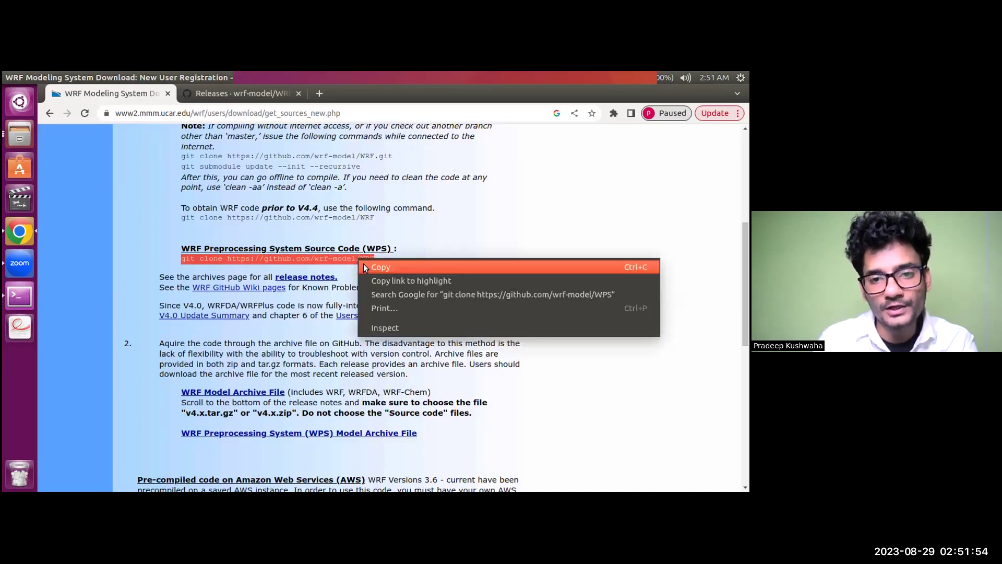
left_click(380, 267)
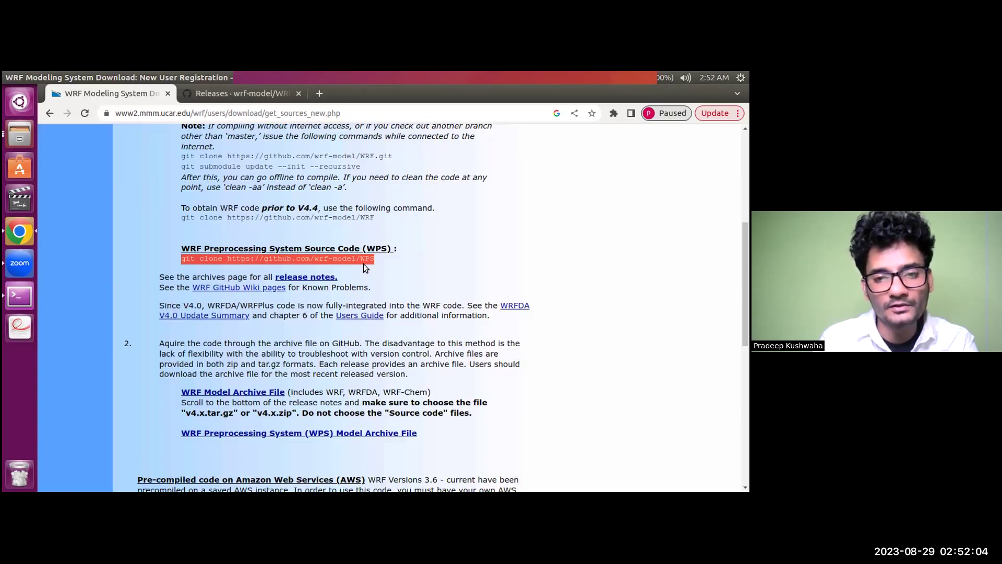
right_click(363, 265)
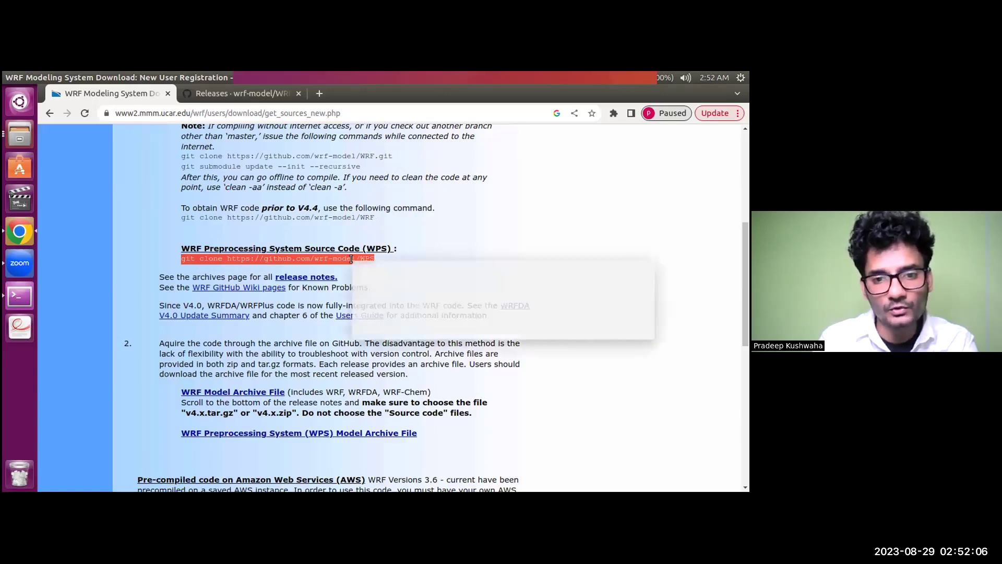
left_click(364, 270)
In a new terminal window, start the pasted WPS git clone command, then suspend it with Ctrl+Z
left_click(23, 290)
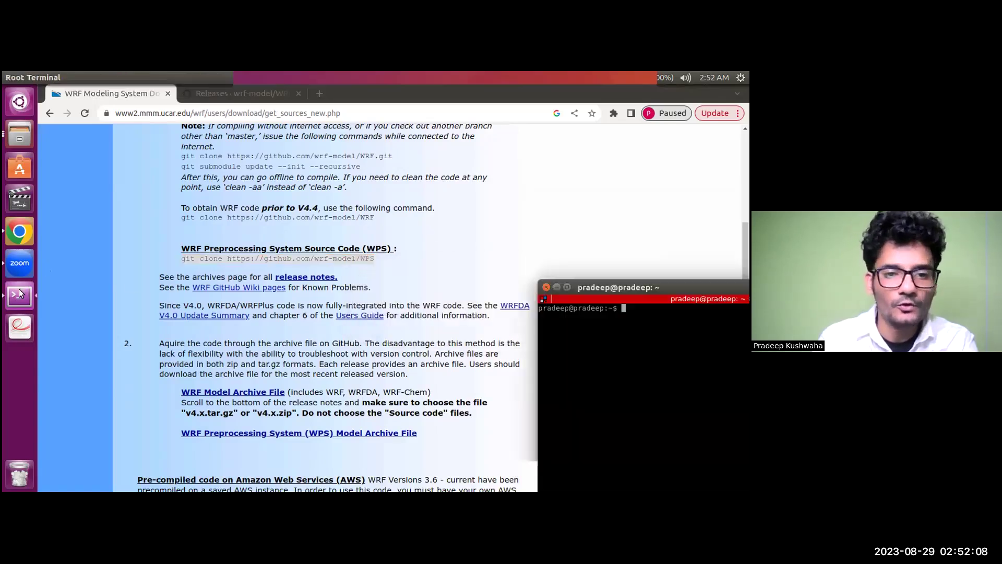
key("ctrl+shift+v")
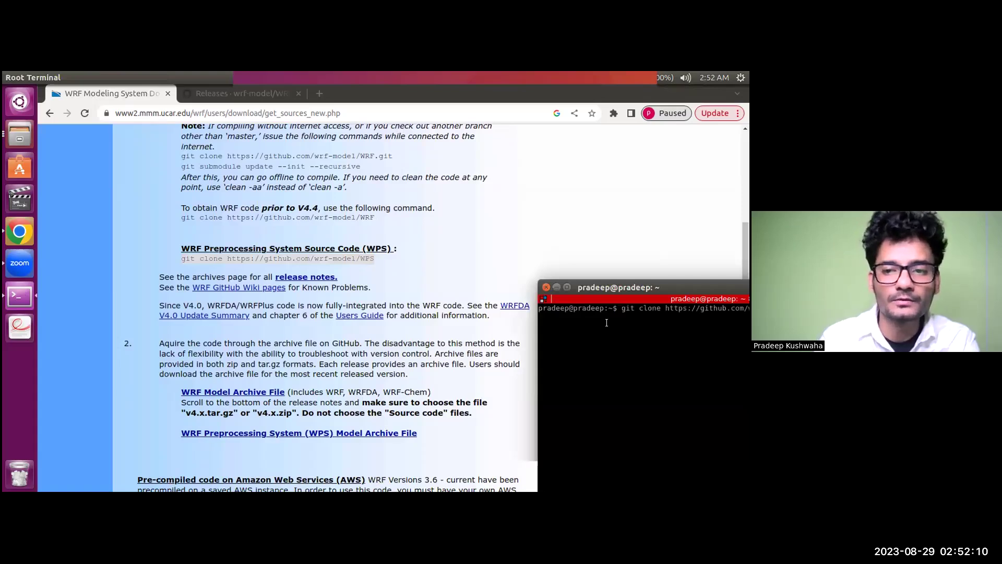
left_click_drag(635, 289, 532, 245)
key("Return")
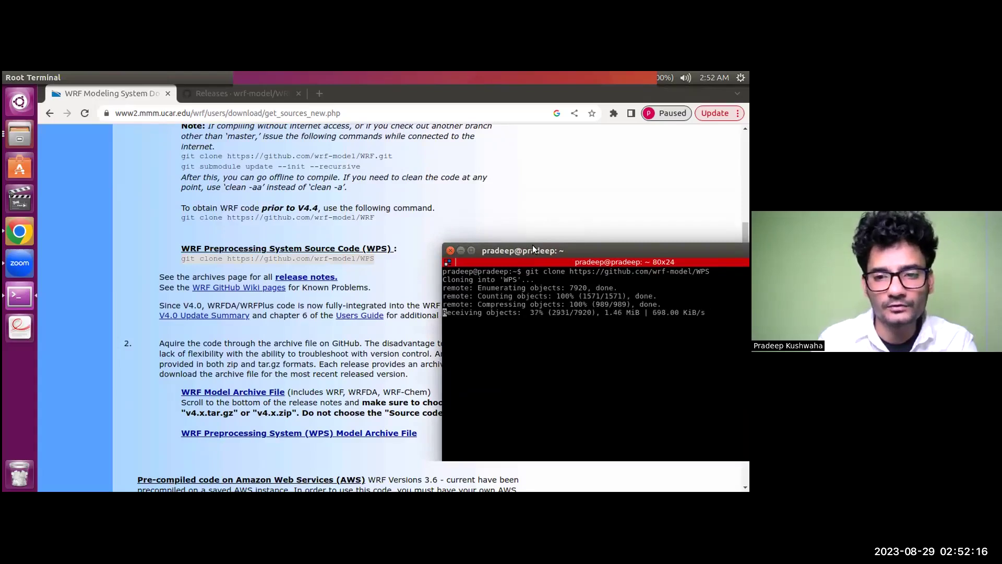
key("ctrl+z")
Clear the screen, run ls, and highlight the WRF and WPS folders in the home listing
type("clear")
key("Return")
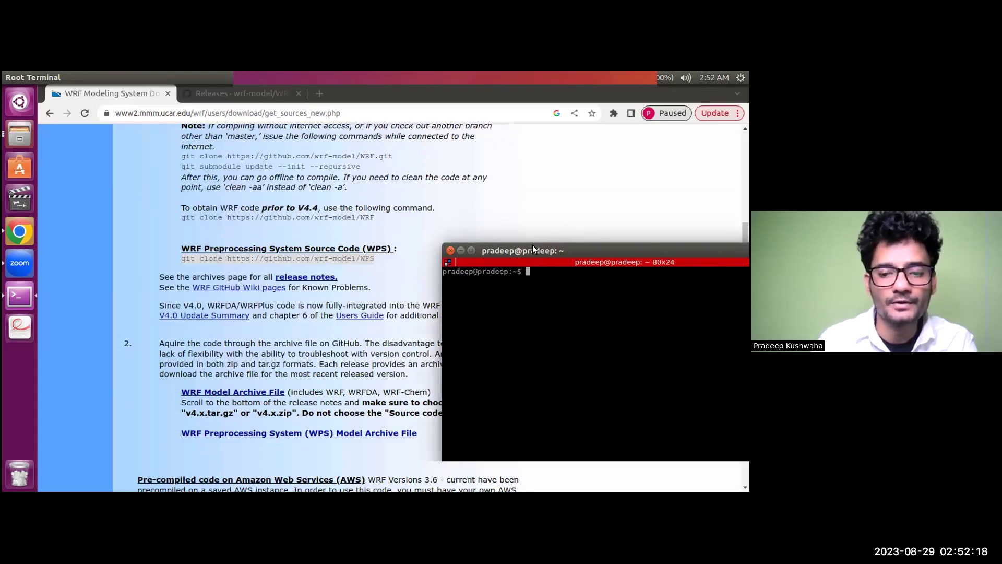
type("ls")
key("Return")
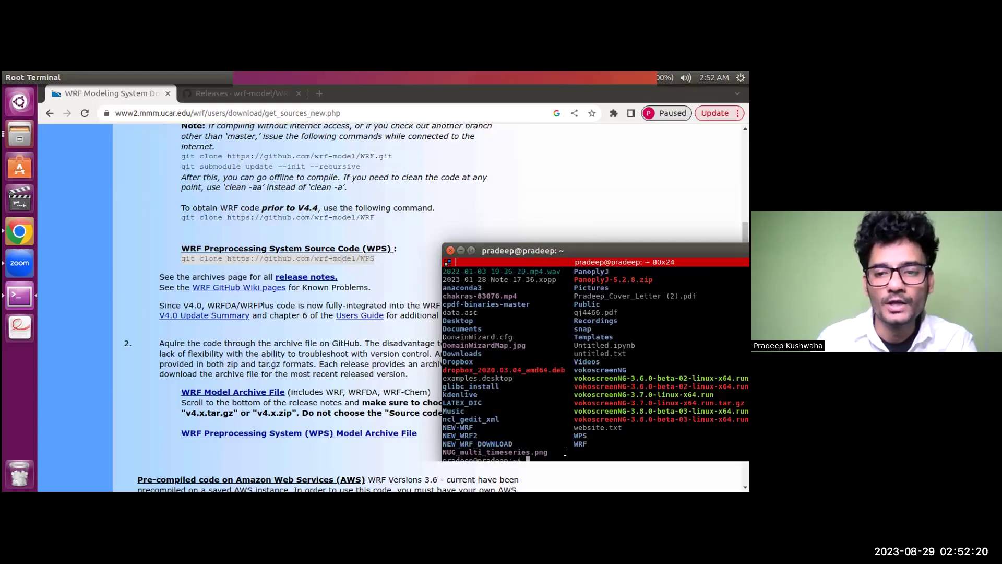
double_click(580, 443)
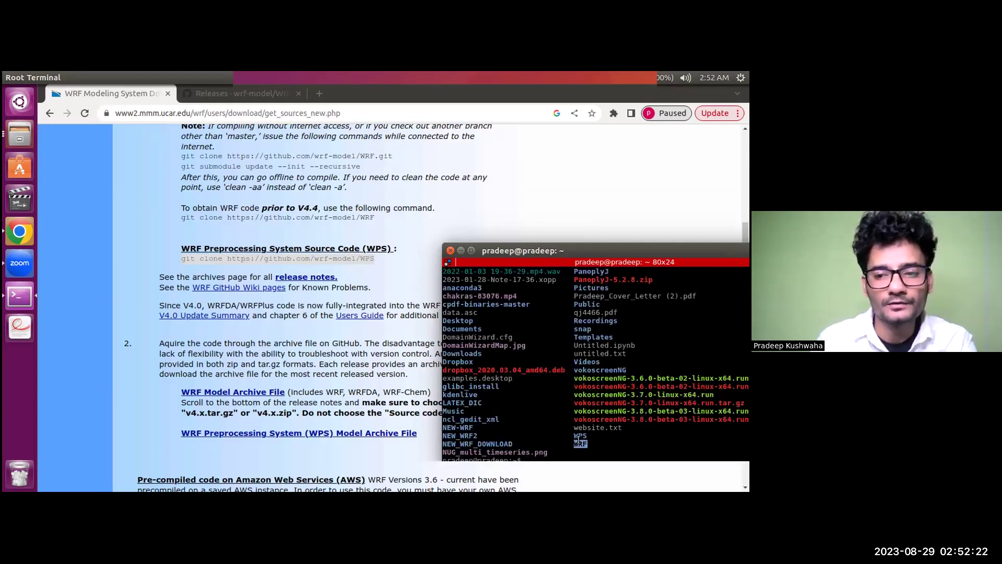
double_click(578, 442)
double_click(580, 435)
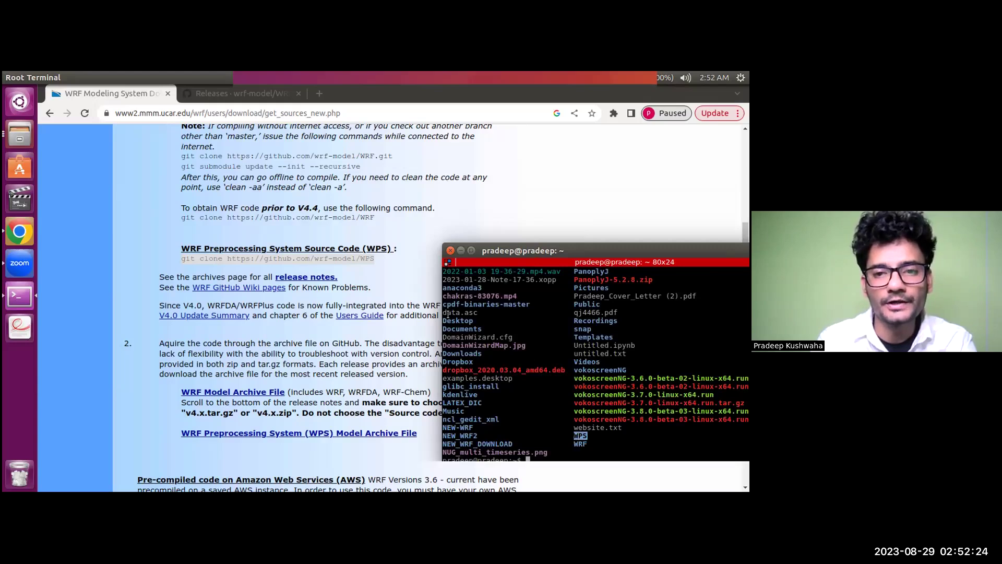
Close the terminal and scroll the UCAR download page to the WRF and WPS archive-file instructions
left_click(449, 251)
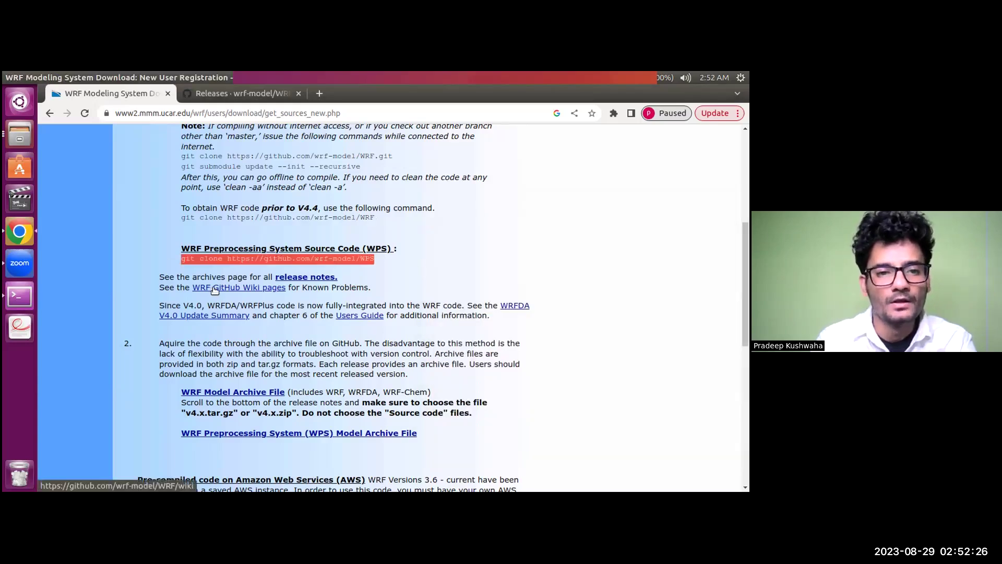
scroll(218, 291, "down", 2)
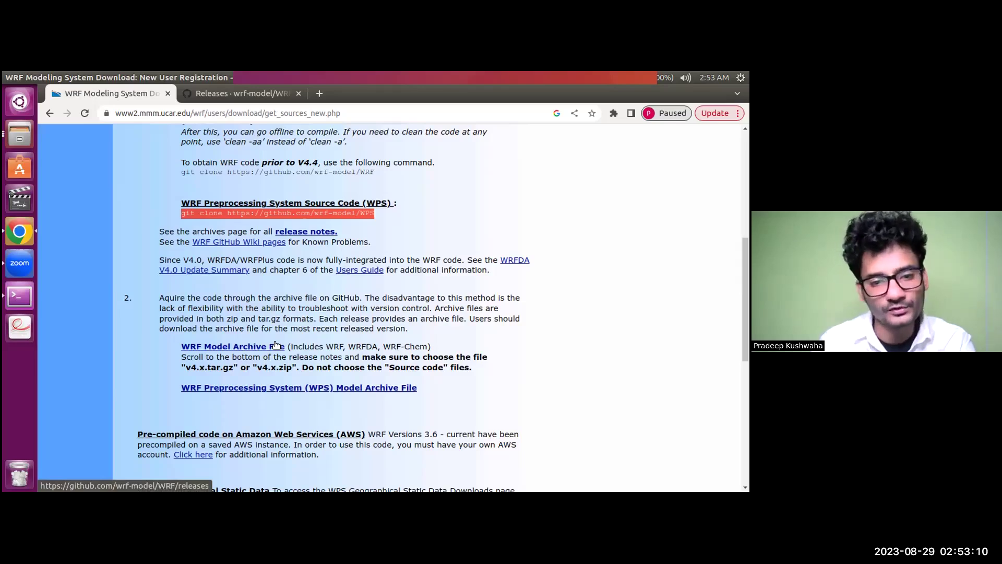
Open the WRF Model Archive File releases page and read down through the v4.5.1 notes and Assets
left_click(241, 346)
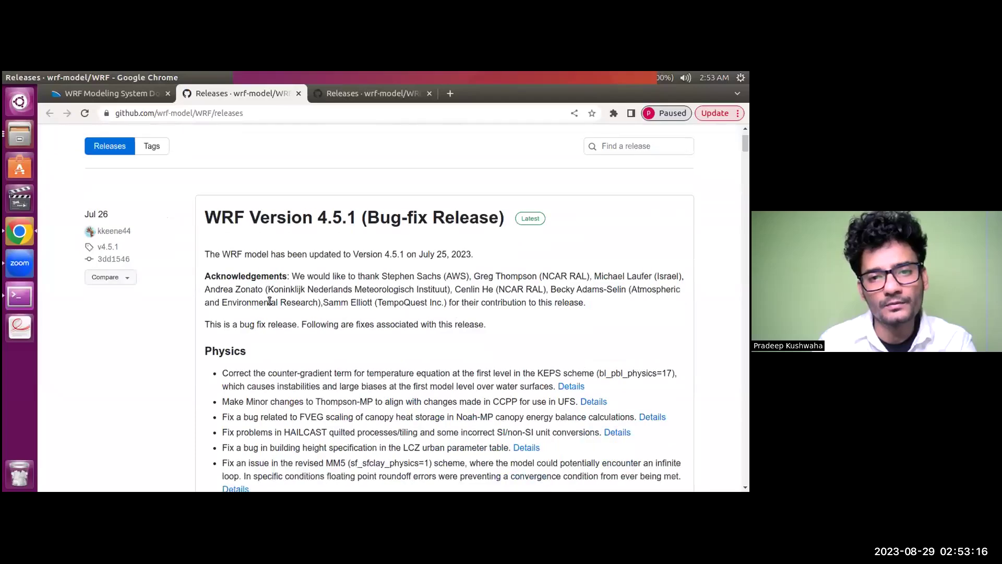
scroll(268, 306, "down", 3)
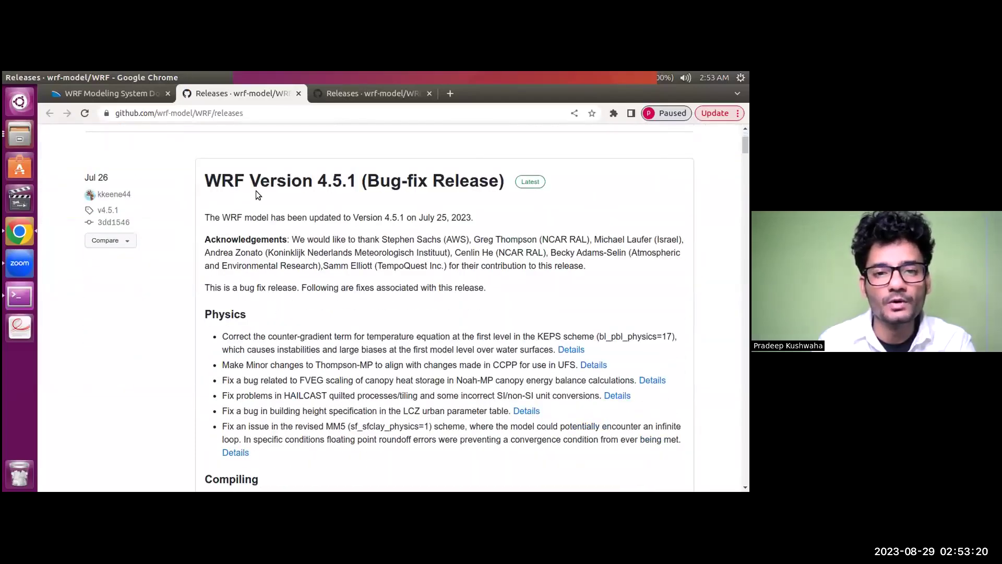
scroll(335, 190, "down", 9)
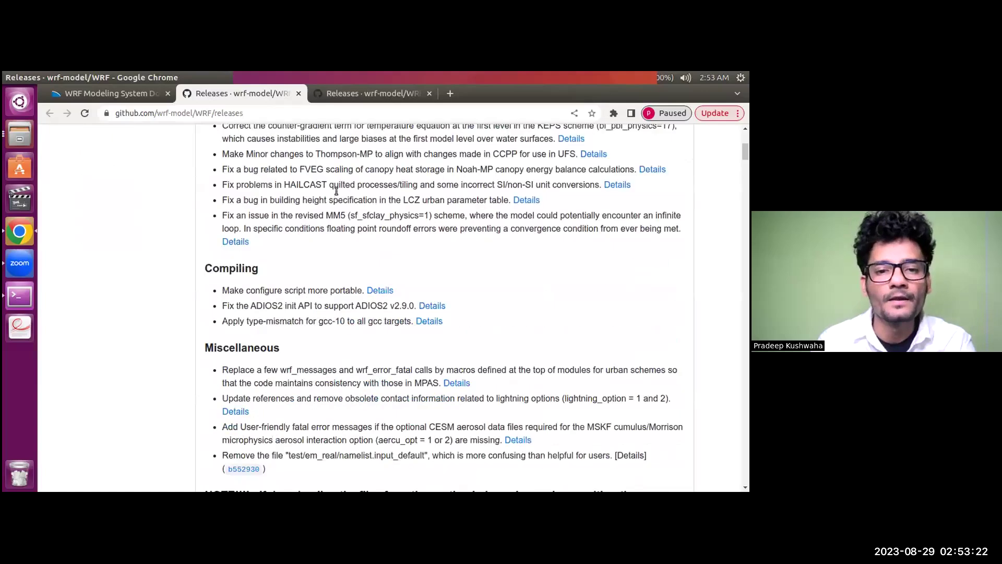
scroll(336, 193, "down", 2)
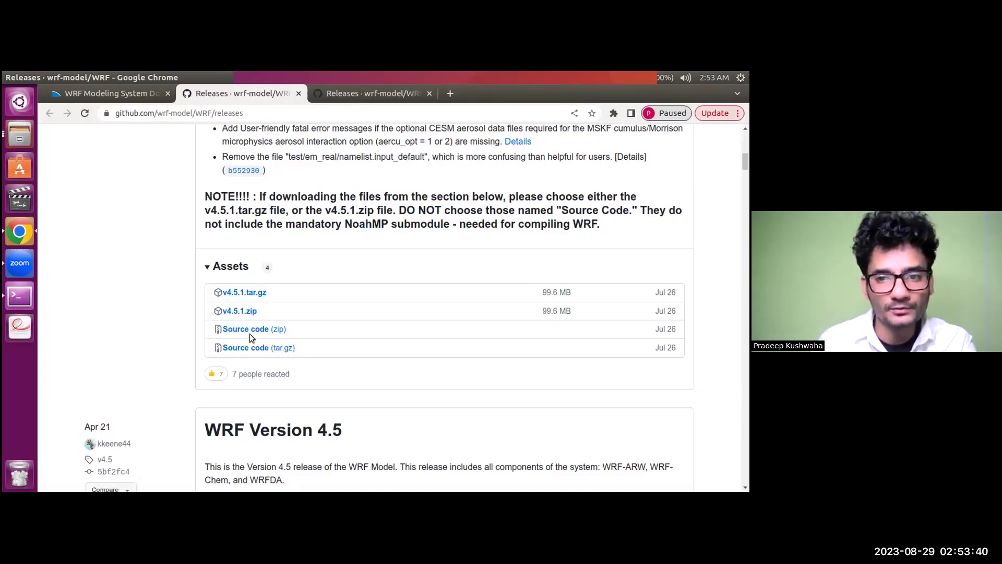
scroll(253, 333, "down", 3)
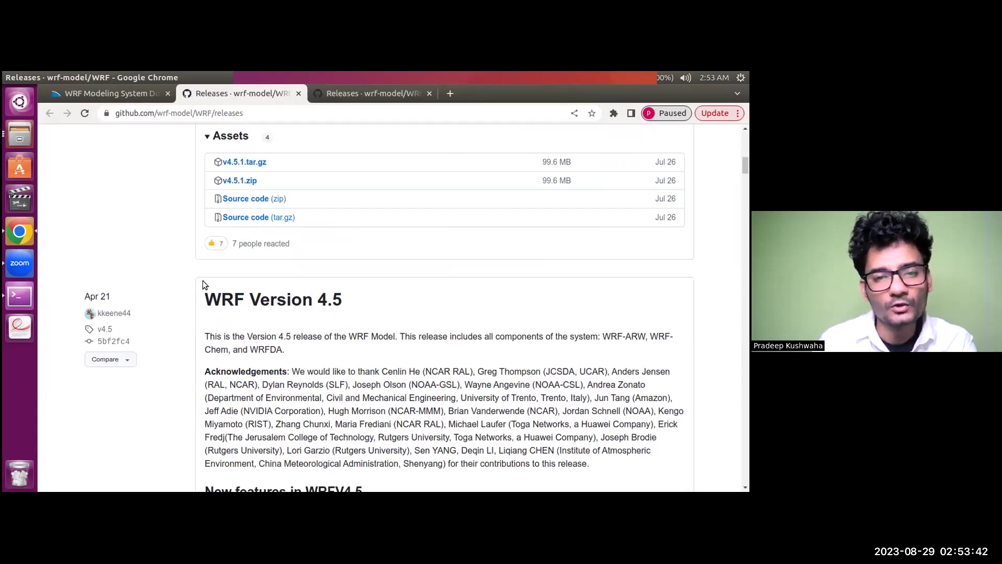
scroll(248, 303, "down", 7)
scroll(246, 305, "down", 20)
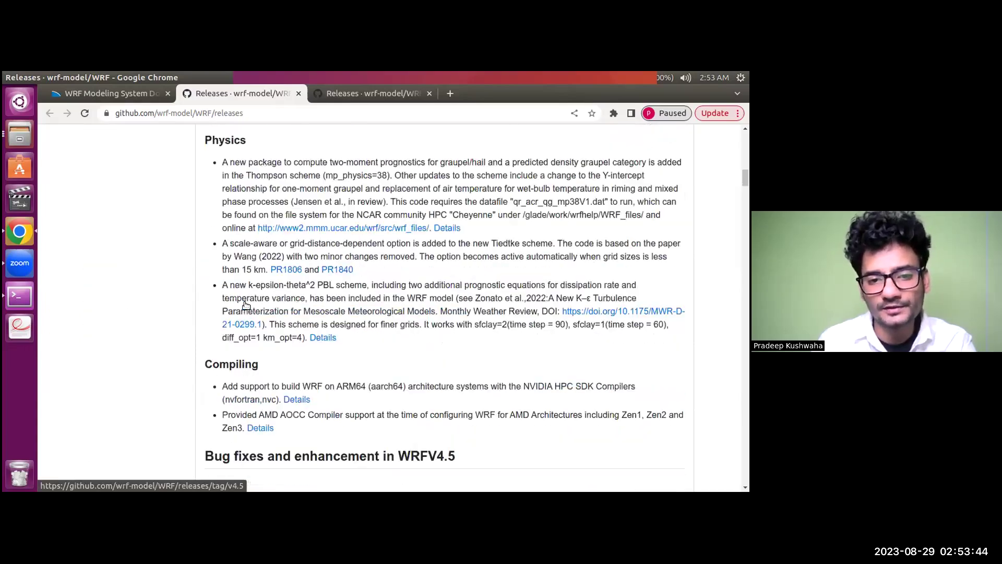
Scroll back up to the top of the WRF Version 4.5.1 release
scroll(244, 305, "up", 20)
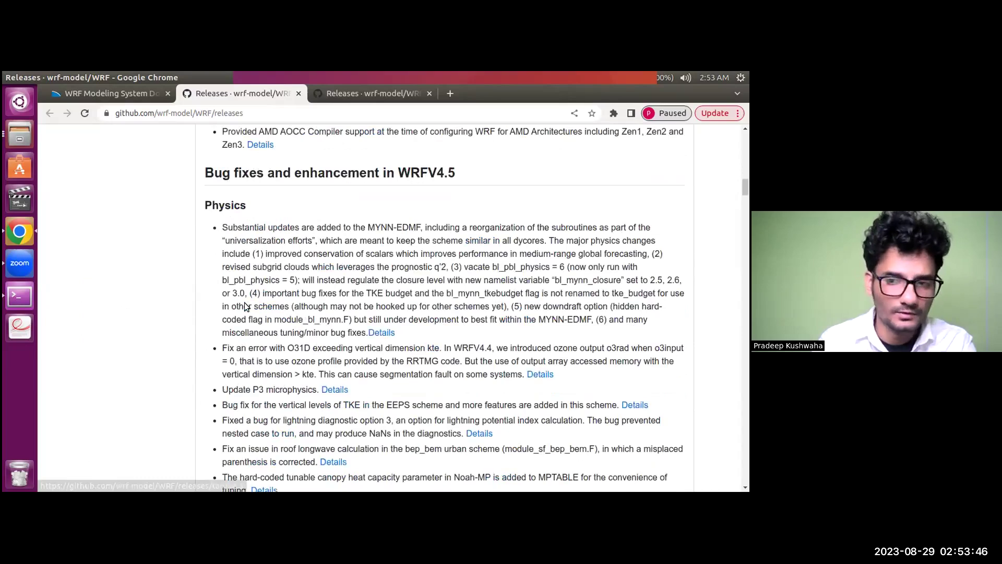
scroll(245, 302, "up", 12)
scroll(245, 301, "up", 10)
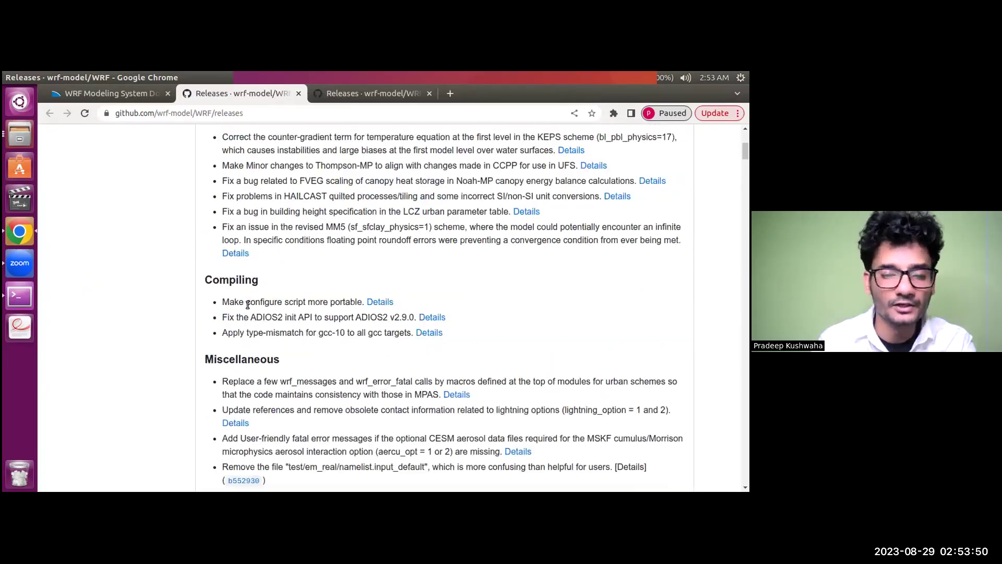
scroll(247, 307, "up", 7)
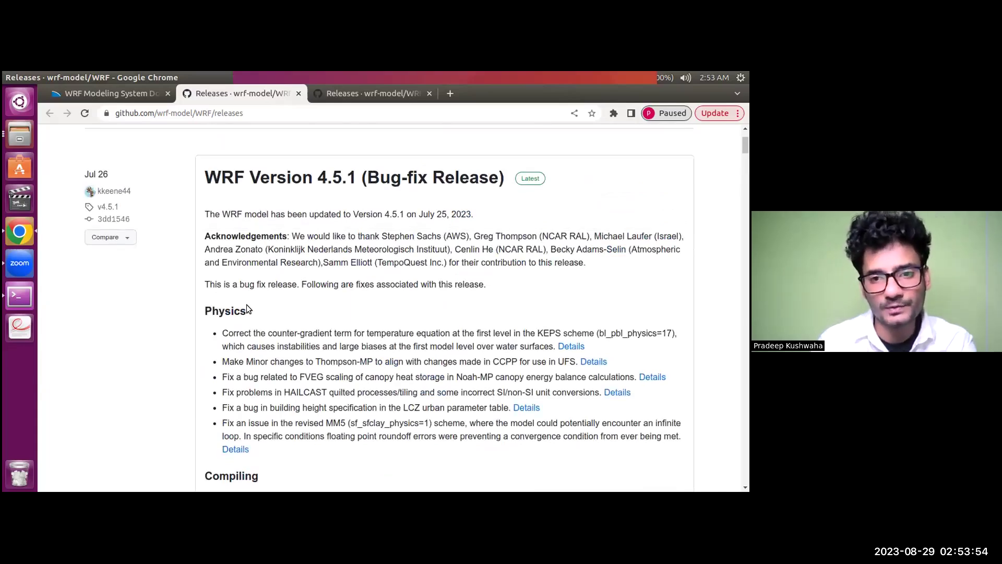
scroll(247, 309, "up", 1)
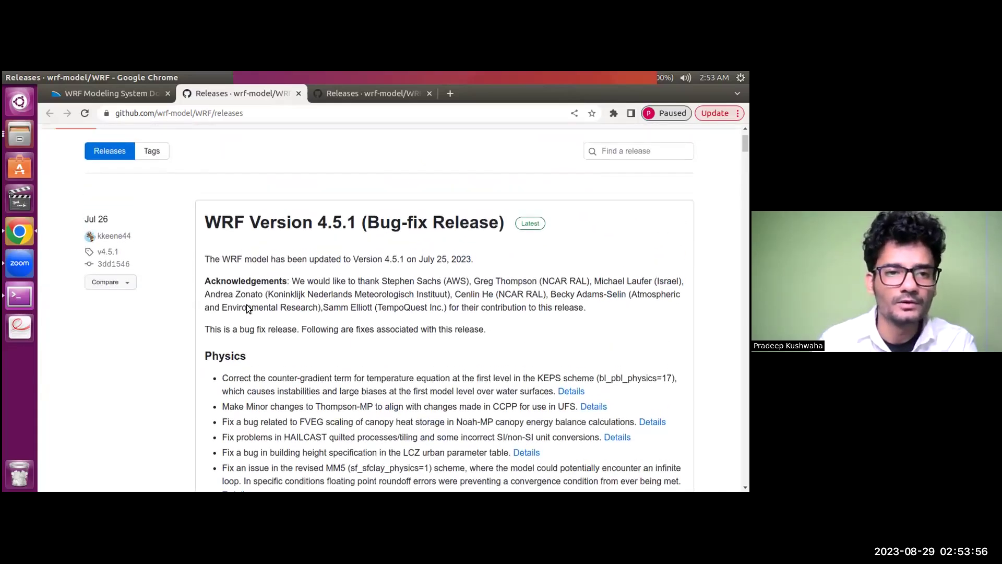
scroll(248, 309, "up", 2)
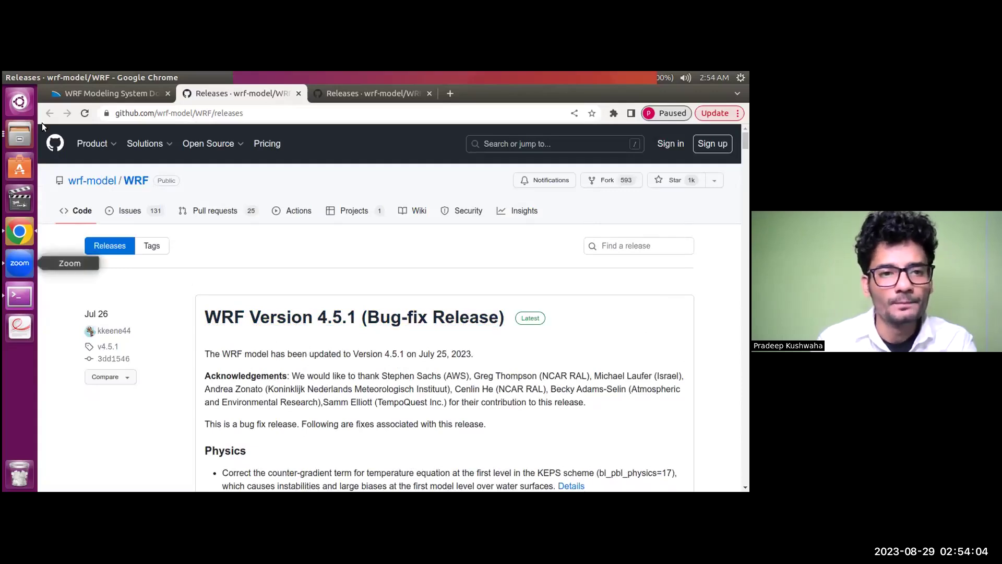
Back on the UCAR download page, open the WPS Model Archive File releases page
left_click(86, 88)
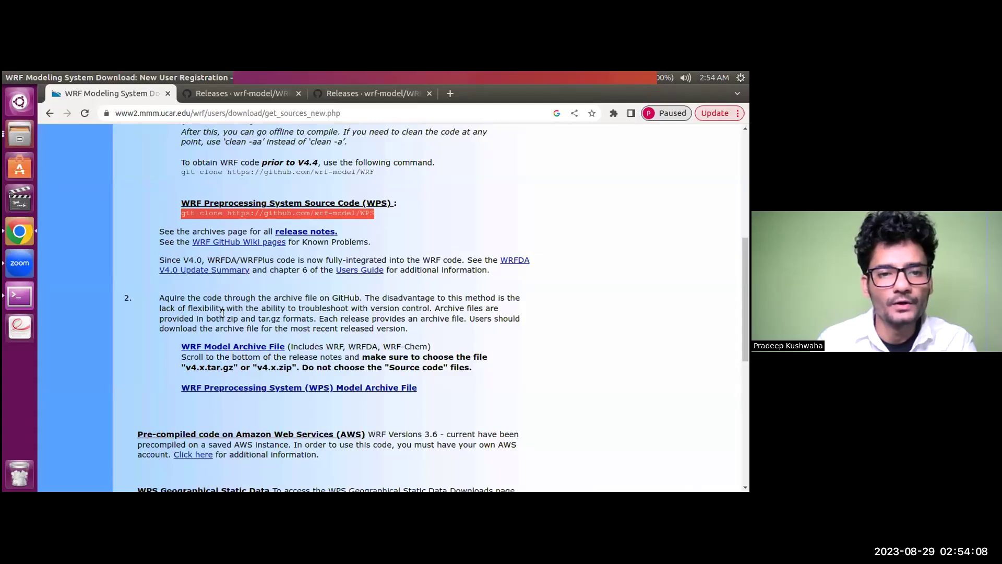
scroll(219, 308, "down", 3)
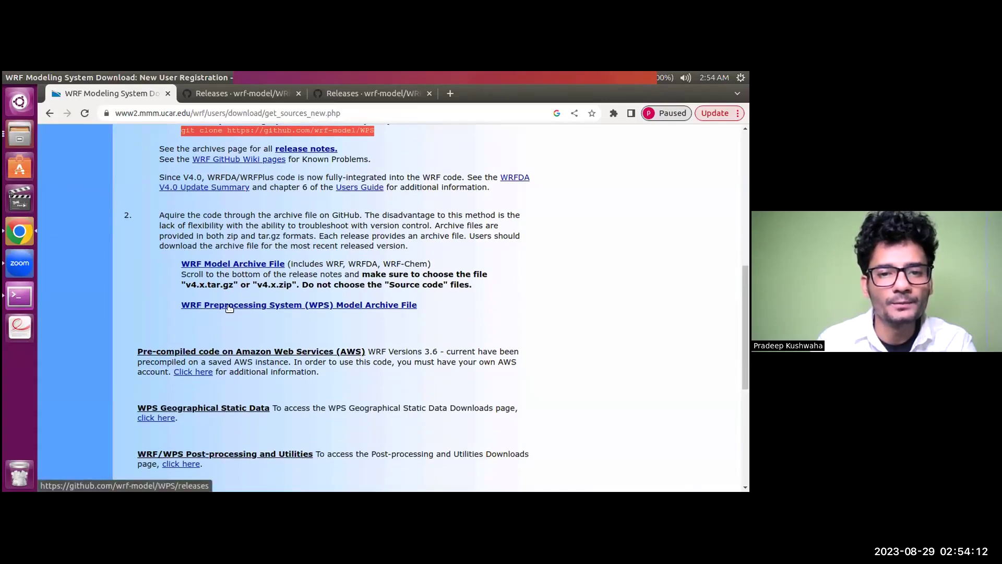
left_click(295, 310)
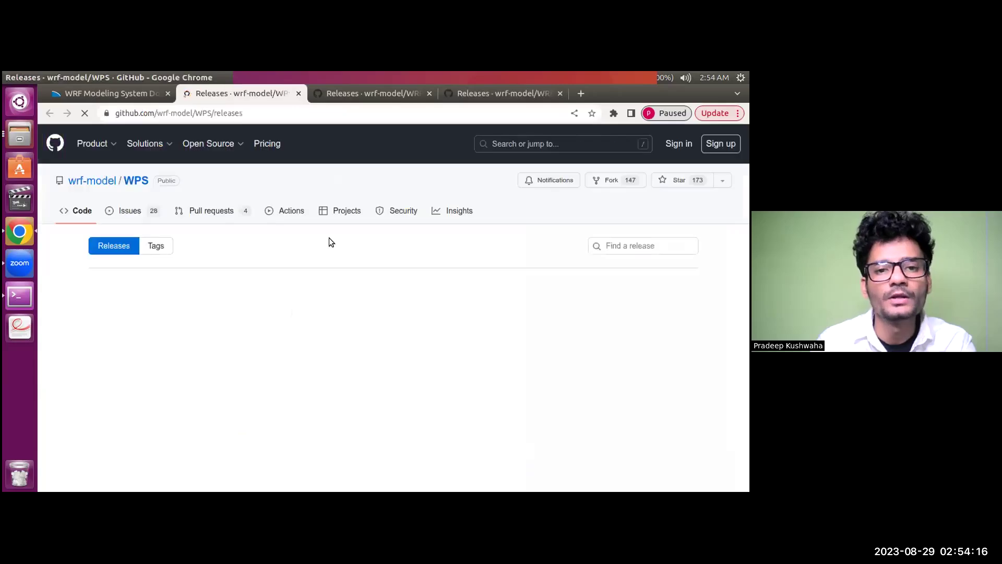
Review the WPS Version 4.5 Assets, collapsing and re-expanding the list, then return to the top
scroll(244, 280, "down", 1)
scroll(243, 277, "down", 4)
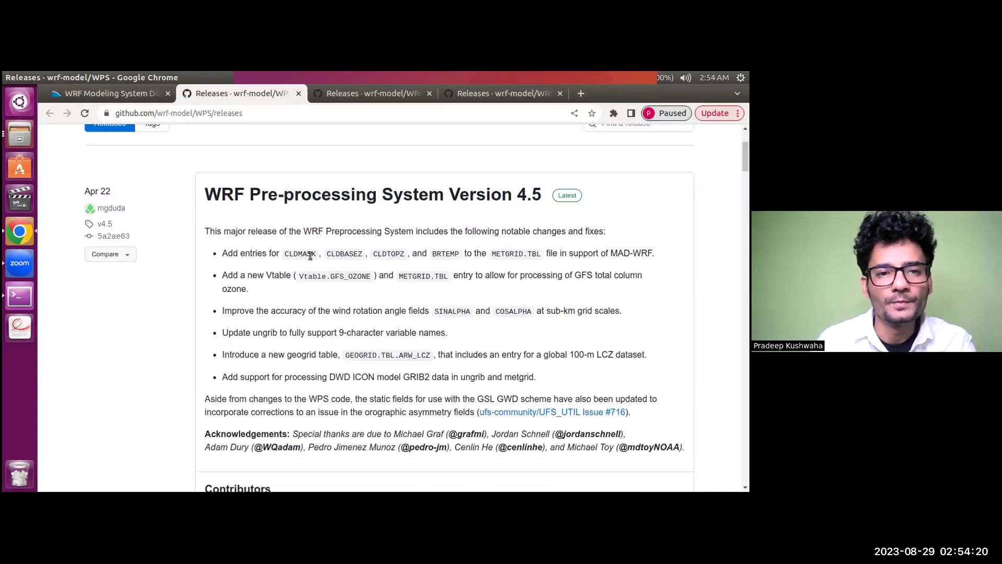
scroll(279, 224, "up", 1)
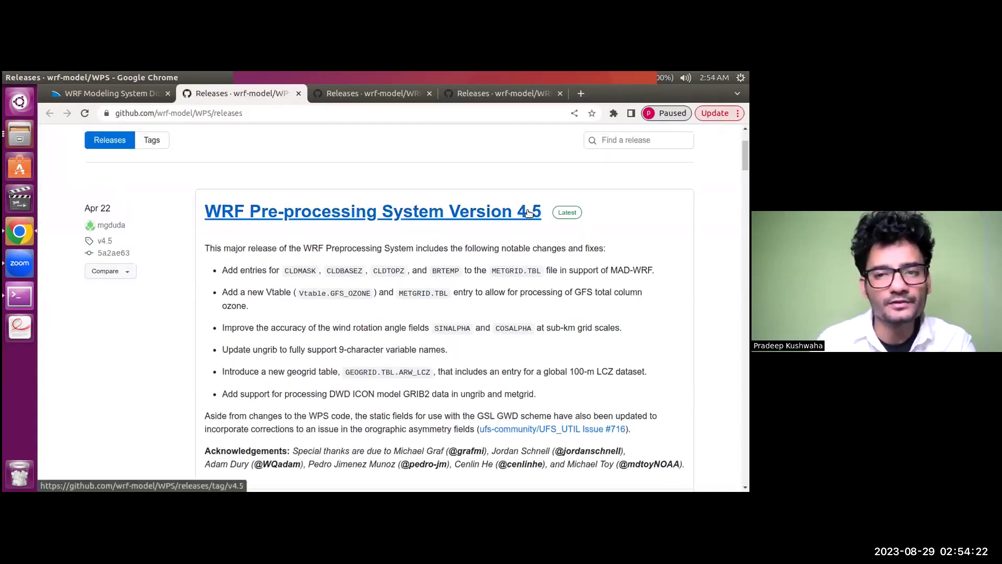
scroll(499, 240, "down", 3)
scroll(498, 243, "down", 4)
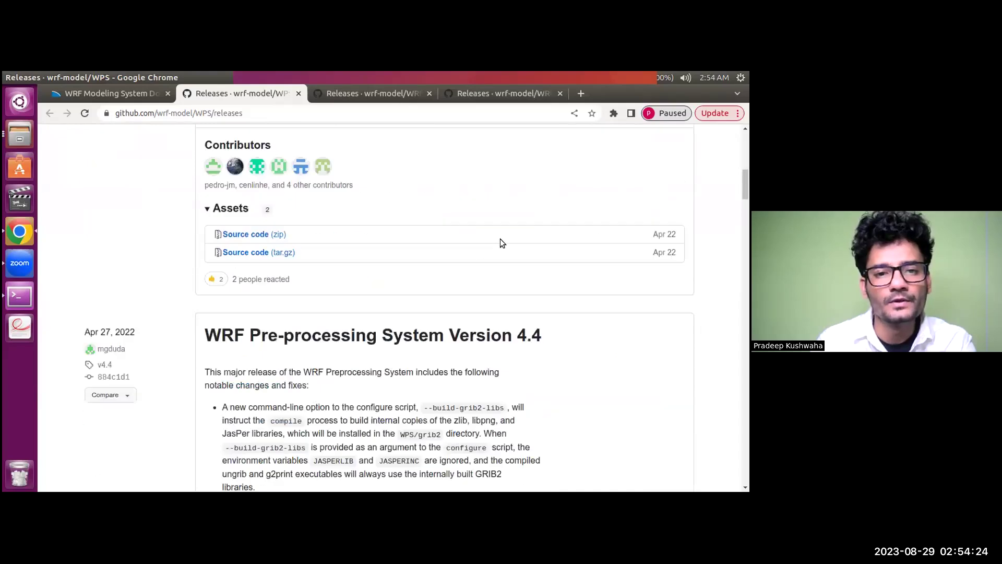
left_click(206, 209)
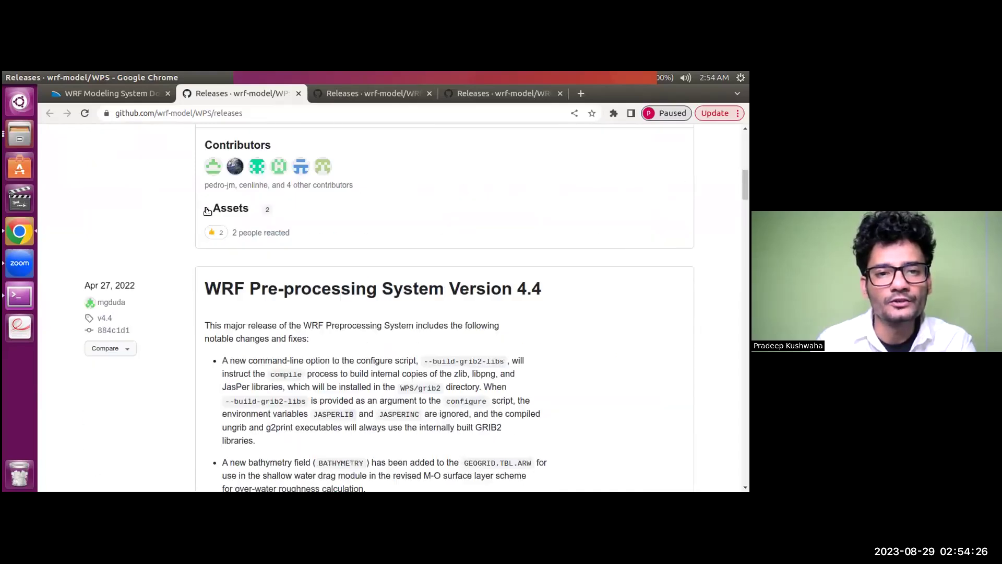
left_click(208, 209)
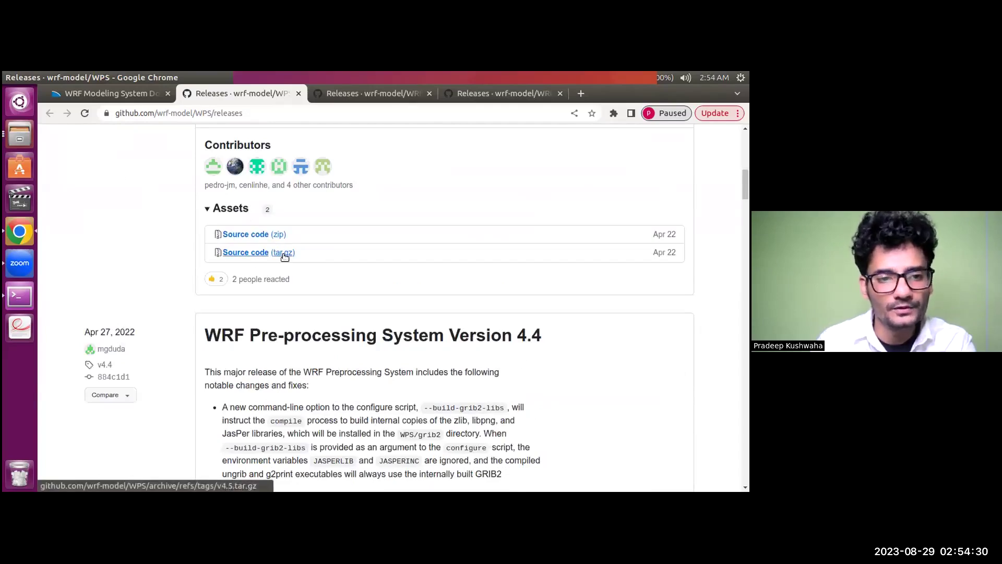
scroll(285, 256, "up", 1)
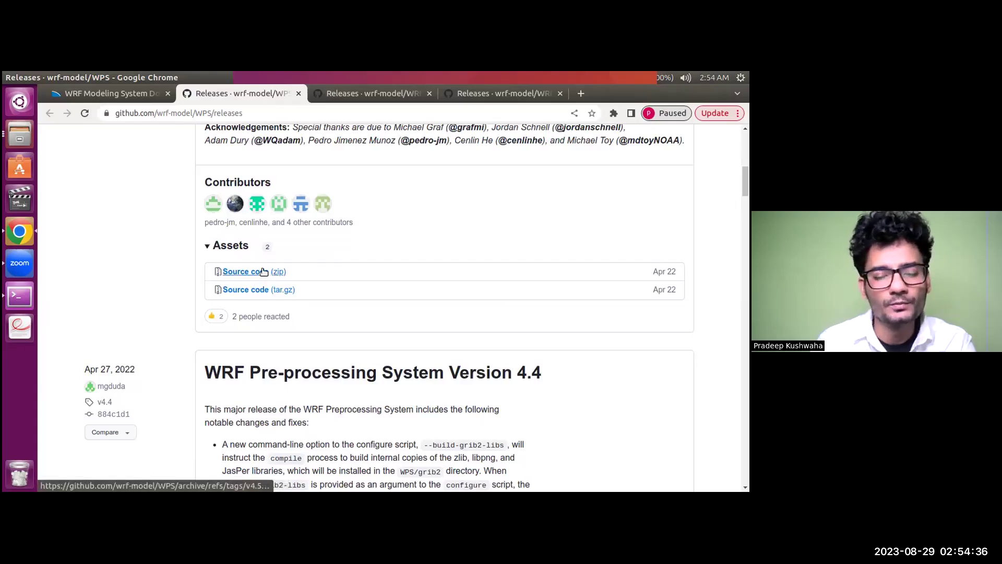
scroll(264, 271, "up", 10)
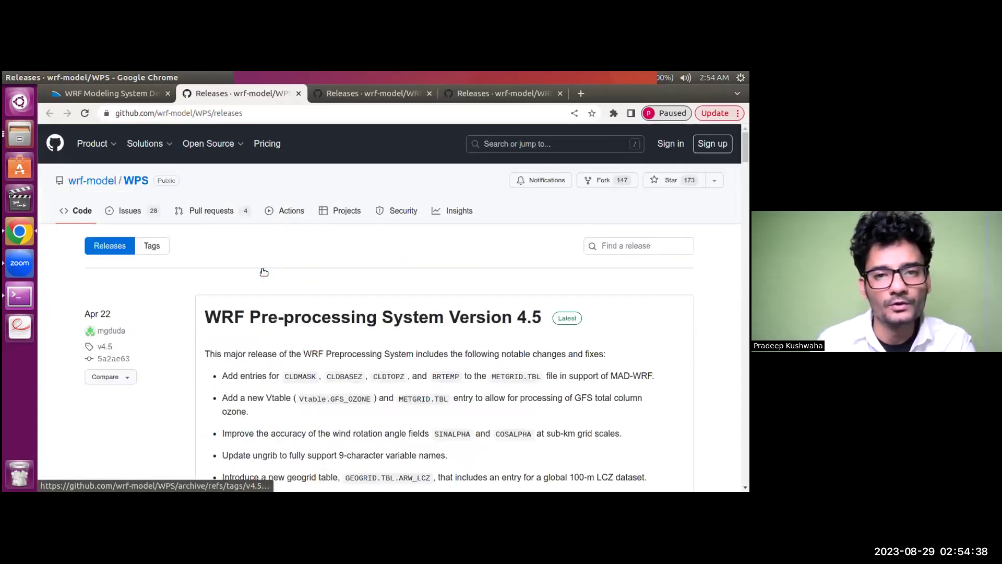
Switch back to the 'WRF Modeling System Download' tab showing the archive-file instructions
left_click(92, 96)
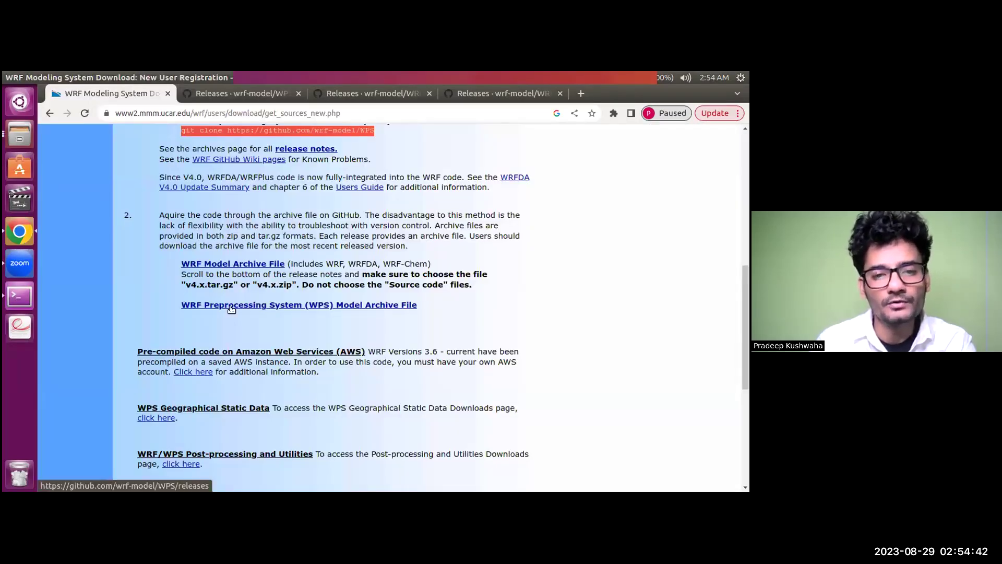